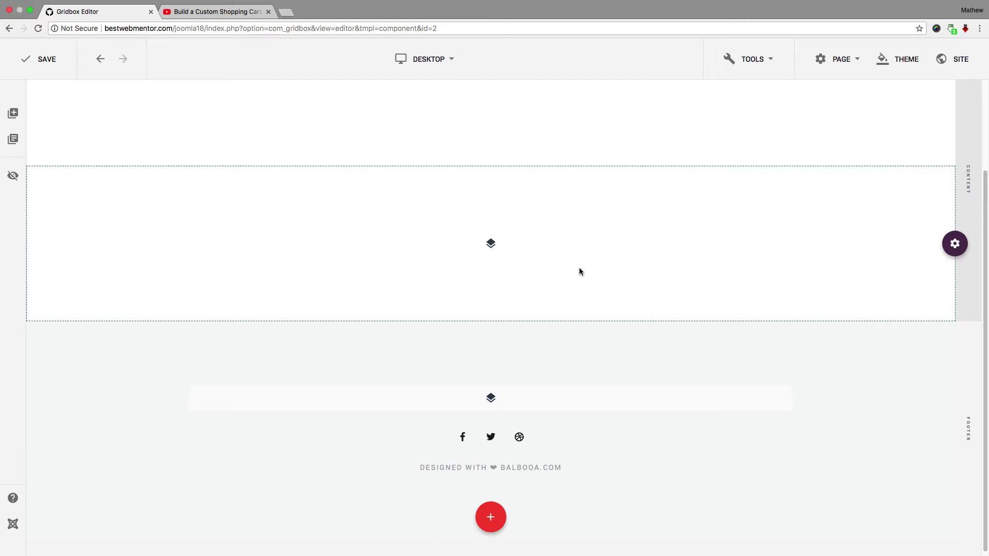
Insert an Accordion element from the elements list into the empty row.
{"action": "mouse_move", "coordinate": [491, 244]}
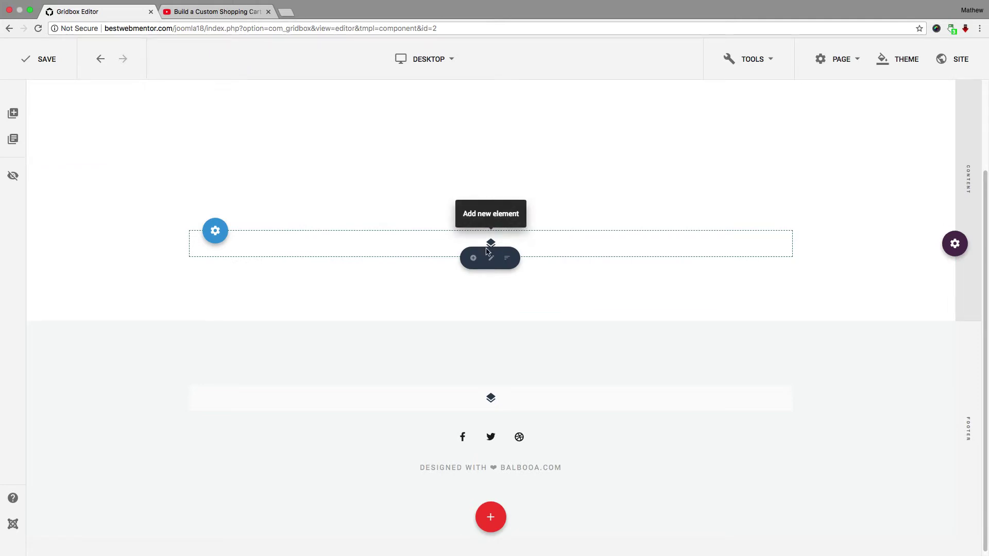
{"action": "left_click", "coordinate": [474, 258]}
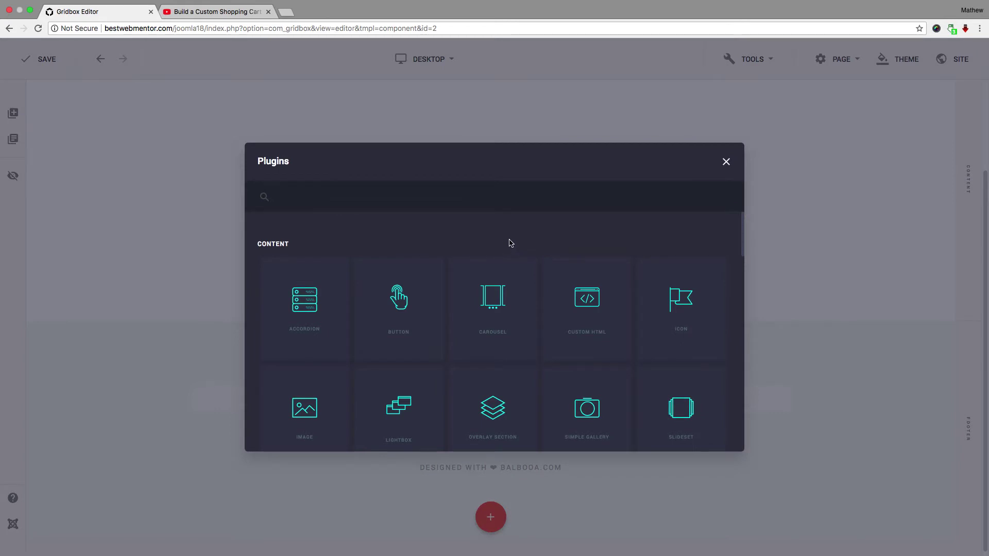
{"action": "left_click_drag", "start_coordinate": [742, 226], "coordinate": [758, 425]}
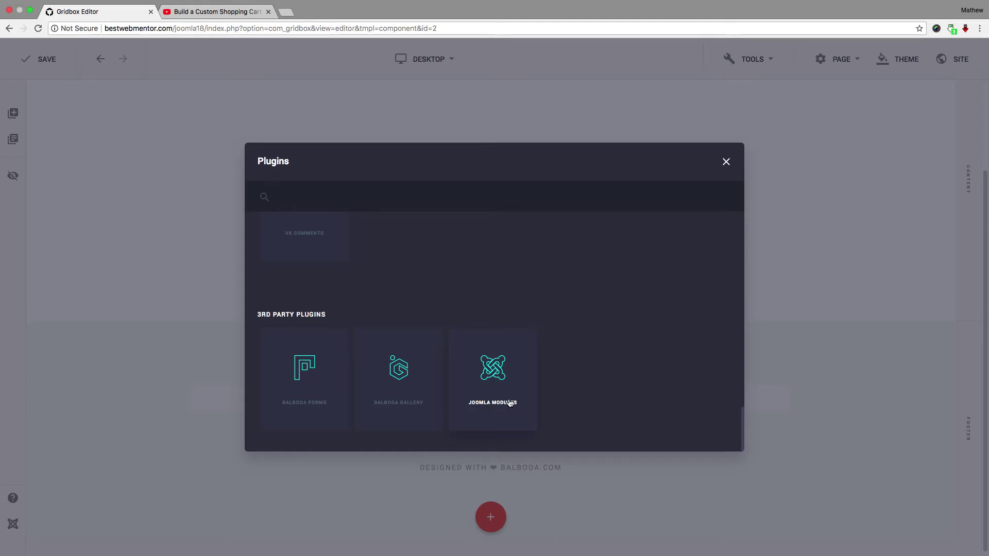
{"action": "left_click_drag", "start_coordinate": [744, 413], "coordinate": [732, 191]}
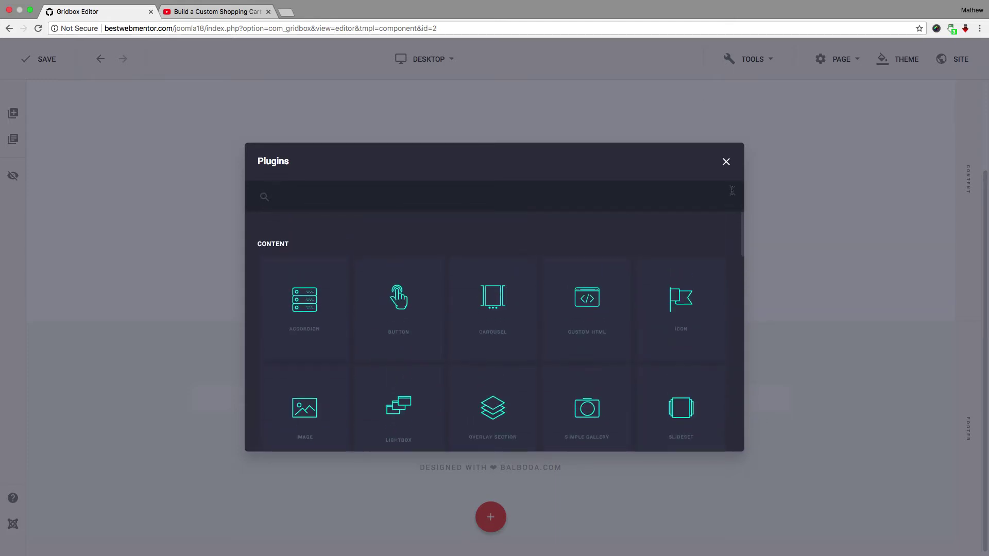
{"action": "left_click", "coordinate": [311, 309]}
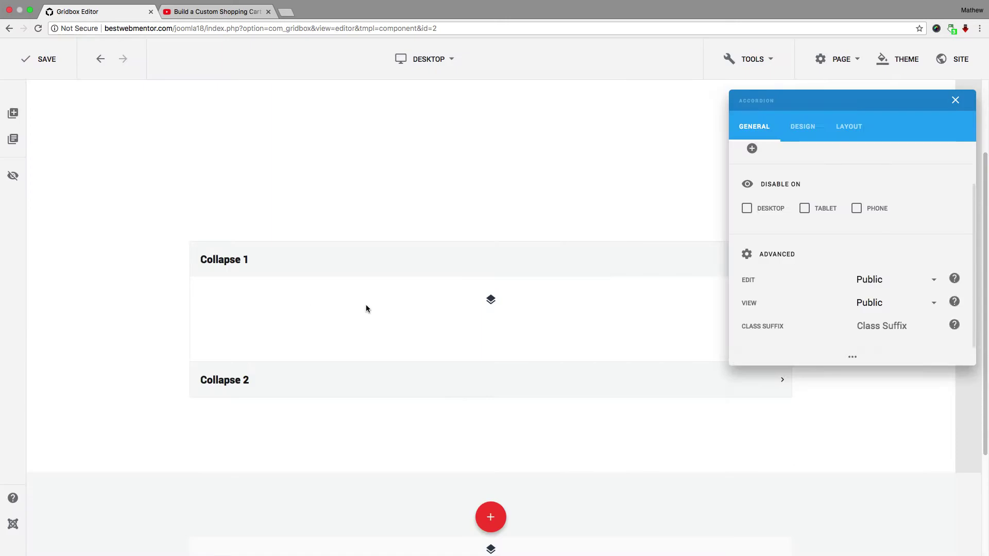
Rename the first accordion panel from Collapse 1 to Video.
{"action": "scroll", "coordinate": [795, 230], "scroll_direction": "up", "scroll_amount": 2}
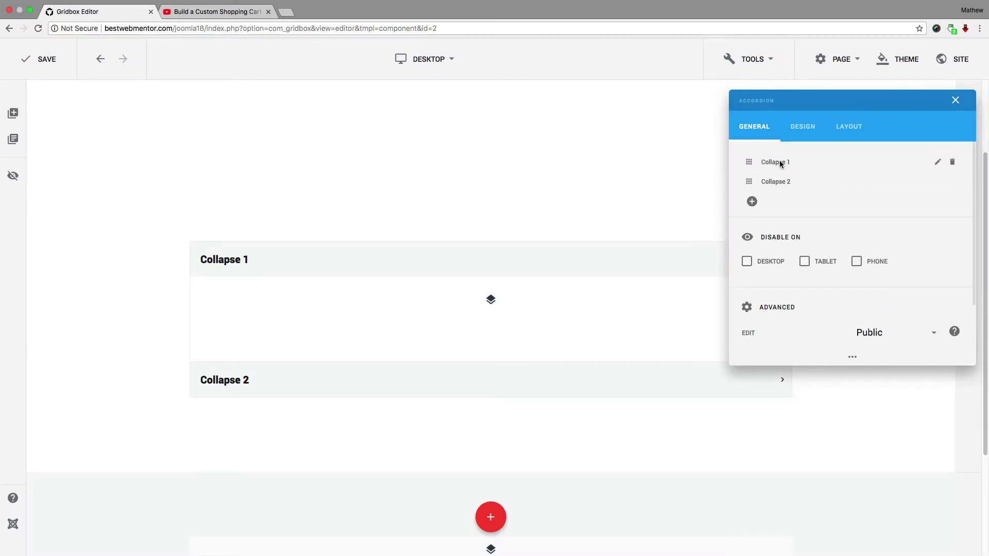
{"action": "left_click", "coordinate": [939, 163]}
{"action": "left_click_drag", "start_coordinate": [485, 272], "coordinate": [422, 276]}
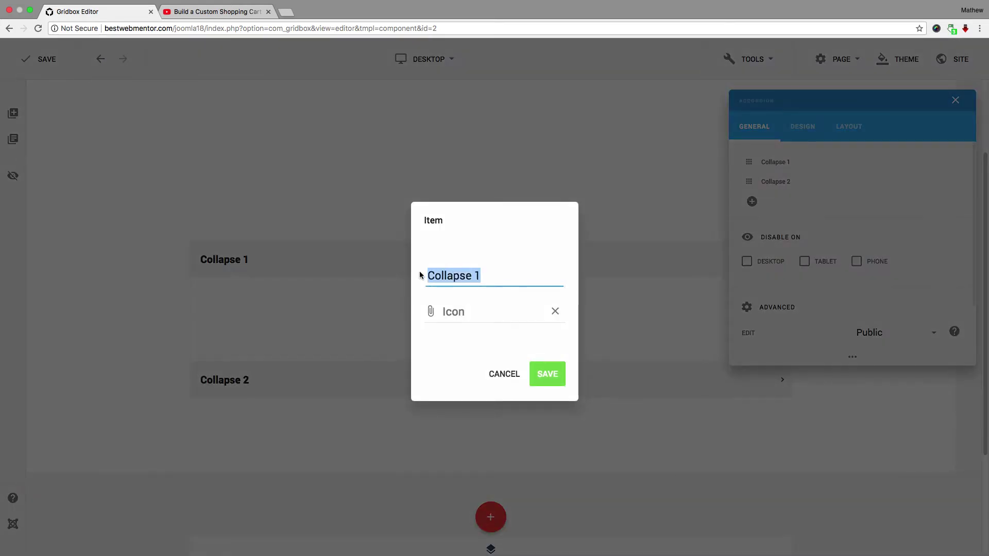
{"action": "type", "text": "Acc"}
{"action": "key", "text": "BackSpace"}
{"action": "key", "text": "BackSpace"}
{"action": "key", "text": "BackSpace"}
{"action": "type", "text": "Video"}
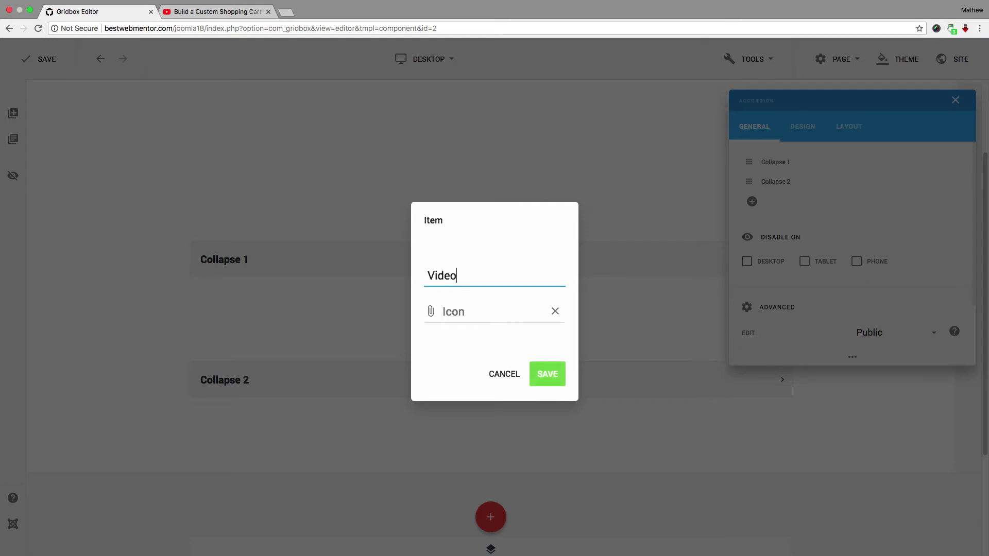
{"action": "left_click", "coordinate": [548, 376]}
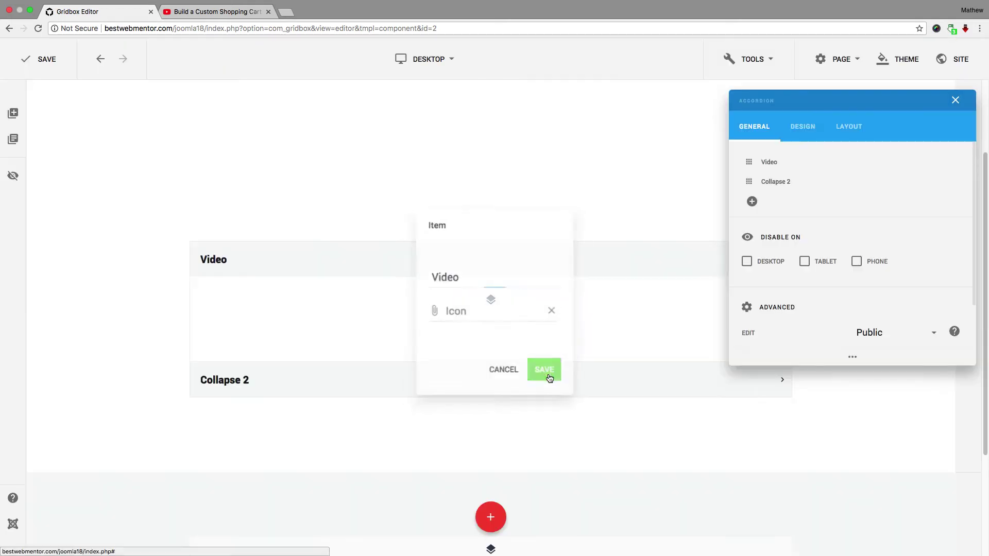
Rename the second accordion panel from Collapse 2 to Image.
{"action": "mouse_move", "coordinate": [827, 187]}
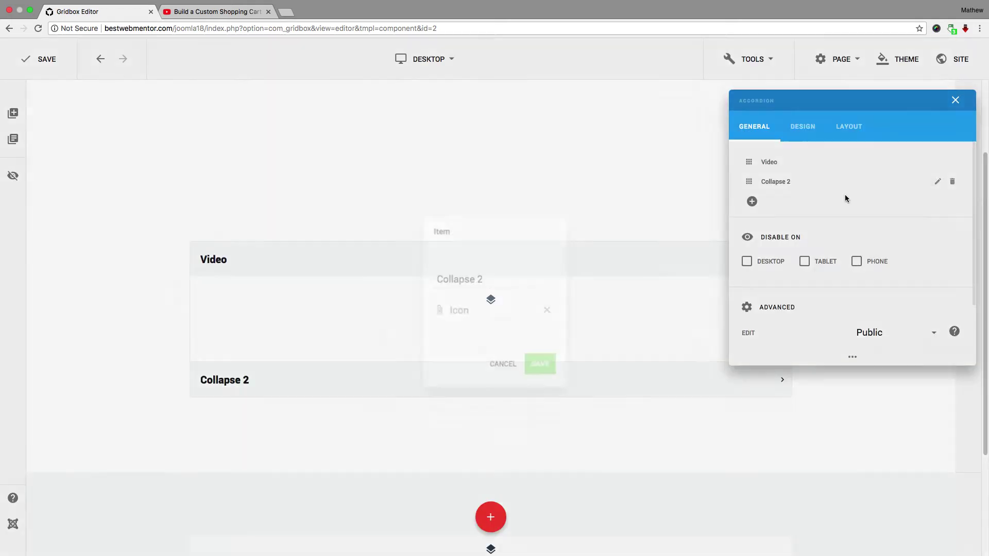
{"action": "left_click", "coordinate": [938, 183]}
{"action": "triple_click", "coordinate": [503, 281]}
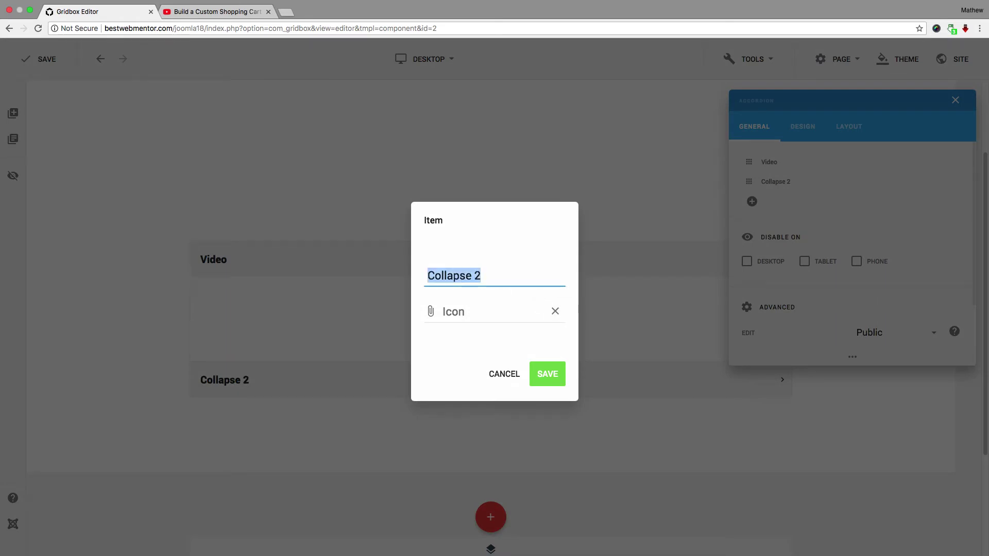
{"action": "type", "text": "Image"}
{"action": "left_click", "coordinate": [545, 374]}
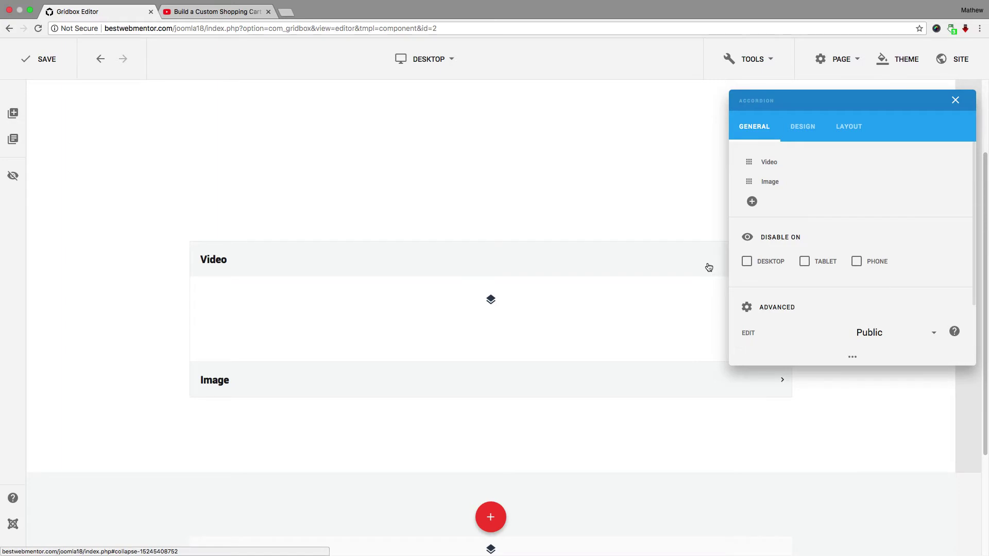
Set the accordion title font family to Montserrat in the Design tab.
{"action": "left_click", "coordinate": [803, 136]}
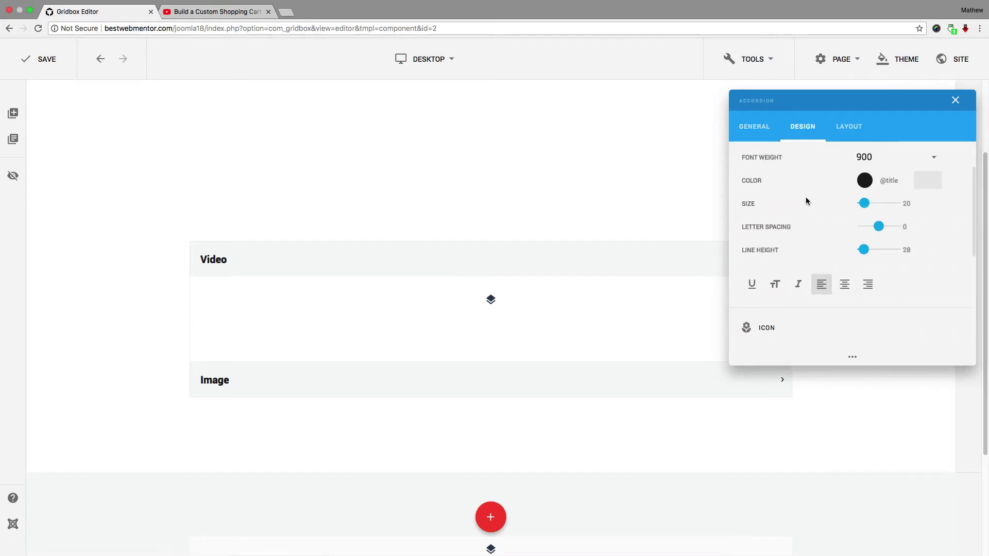
{"action": "scroll", "coordinate": [799, 188], "scroll_direction": "up", "scroll_amount": 3}
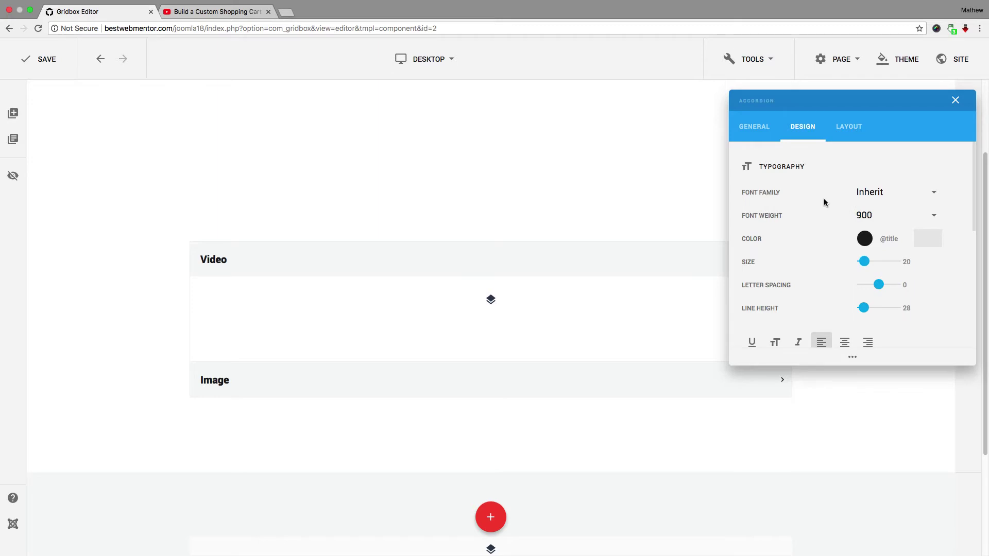
{"action": "left_click", "coordinate": [875, 193]}
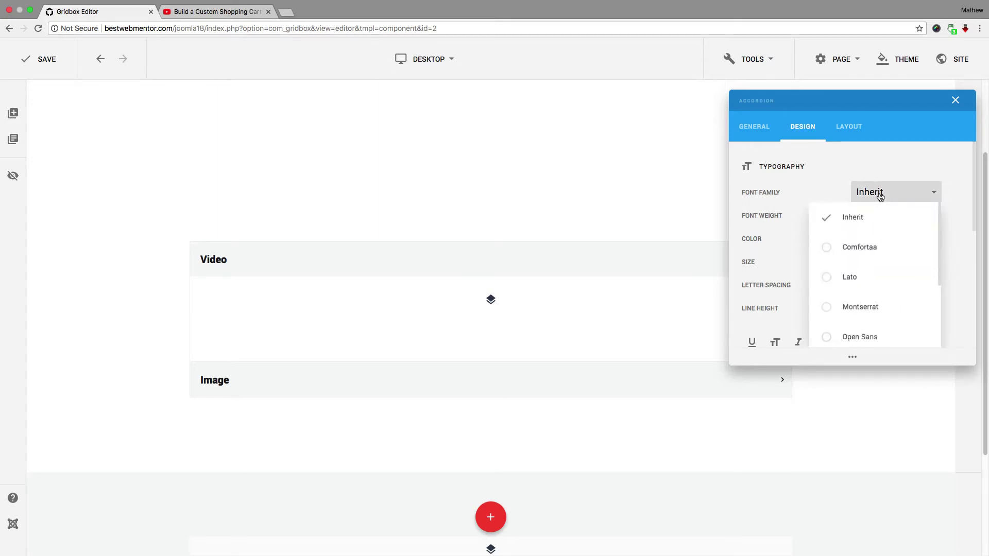
{"action": "left_click", "coordinate": [834, 243]}
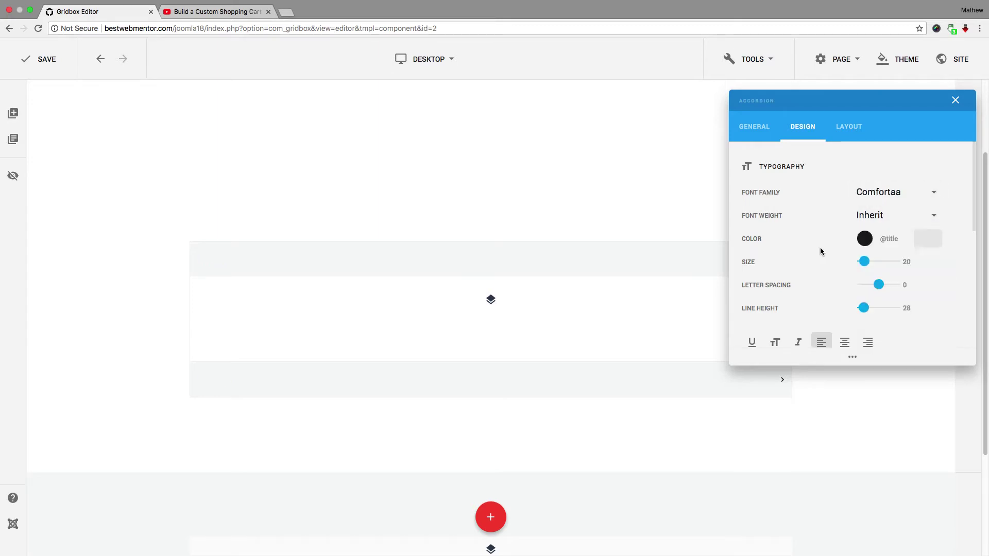
{"action": "left_click", "coordinate": [894, 194]}
{"action": "left_click", "coordinate": [835, 283]}
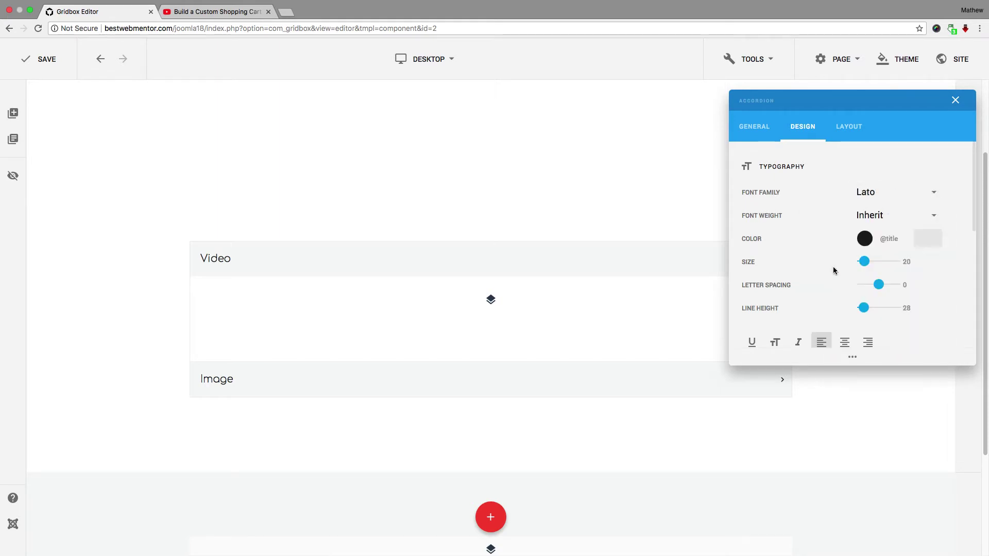
{"action": "left_click", "coordinate": [883, 194]}
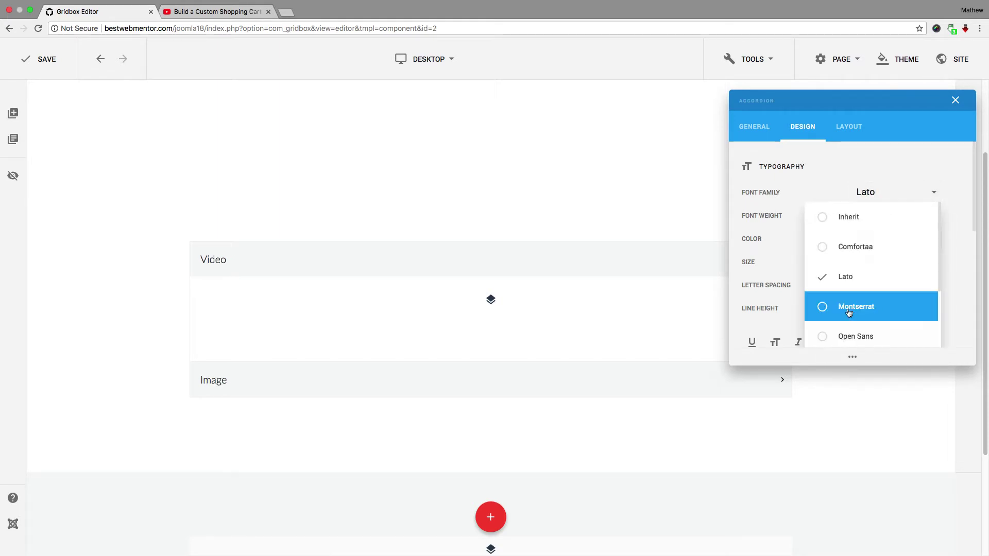
{"action": "left_click", "coordinate": [853, 313]}
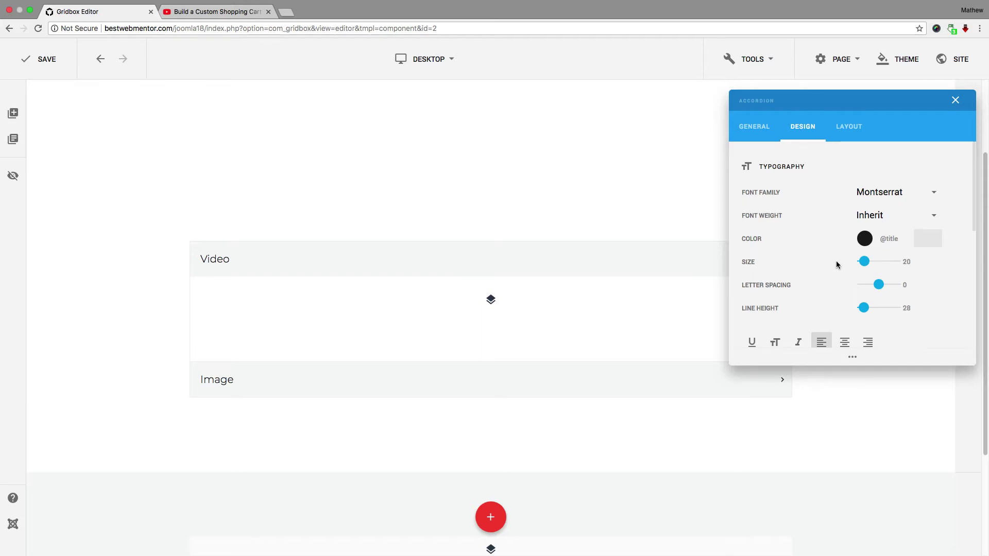
Set the accordion title colour to black (#000000).
{"action": "left_click", "coordinate": [889, 236]}
{"action": "mouse_move", "coordinate": [799, 248]}
{"action": "left_mouse_down"}
{"action": "mouse_move", "coordinate": [781, 283]}
{"action": "mouse_move", "coordinate": [719, 232]}
{"action": "mouse_move", "coordinate": [826, 204]}
{"action": "mouse_move", "coordinate": [839, 227]}
{"action": "mouse_move", "coordinate": [845, 212]}
{"action": "mouse_move", "coordinate": [746, 242]}
{"action": "mouse_move", "coordinate": [845, 212]}
{"action": "mouse_move", "coordinate": [827, 187]}
{"action": "mouse_move", "coordinate": [804, 281]}
{"action": "mouse_move", "coordinate": [818, 250]}
{"action": "mouse_move", "coordinate": [815, 181]}
{"action": "left_mouse_up"}
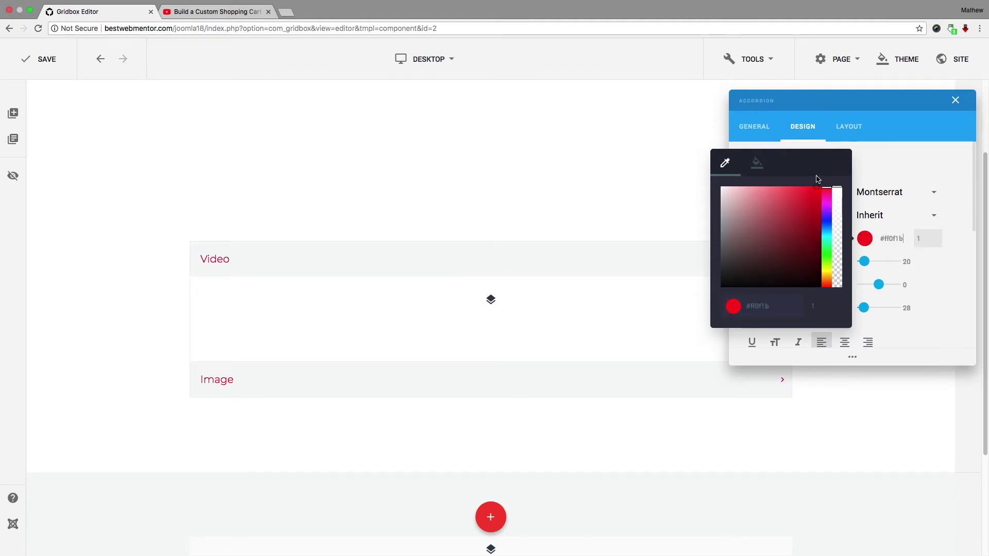
{"action": "left_click", "coordinate": [903, 163]}
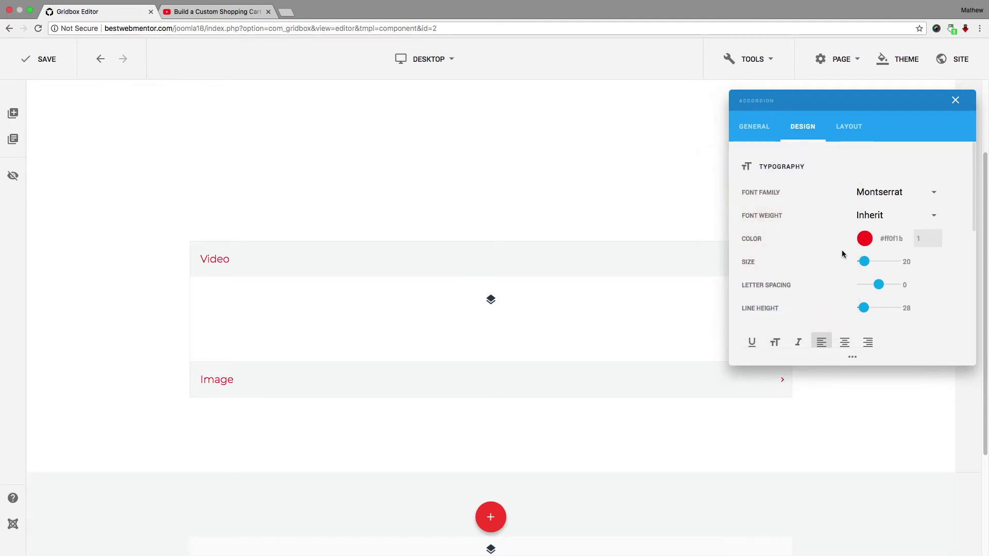
{"action": "left_click", "coordinate": [886, 239]}
{"action": "left_click", "coordinate": [771, 288]}
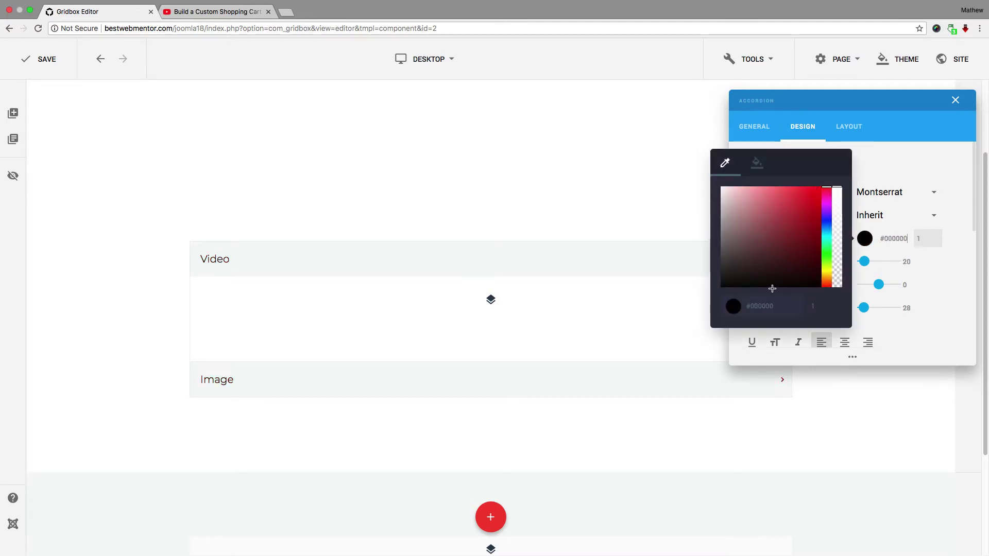
{"action": "left_click", "coordinate": [926, 158]}
Set the accordion title font weight to 300.
{"action": "left_click", "coordinate": [885, 219]}
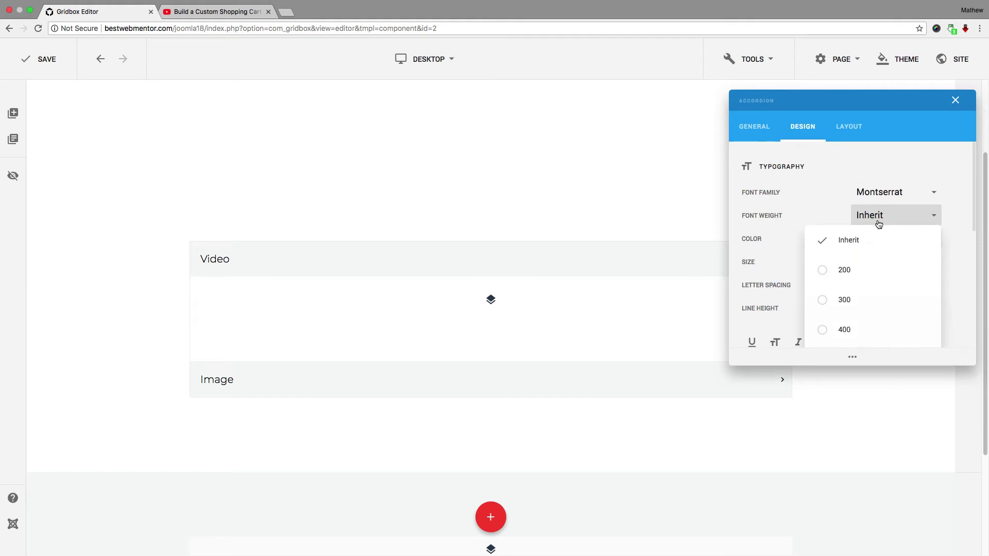
{"action": "left_click", "coordinate": [823, 329]}
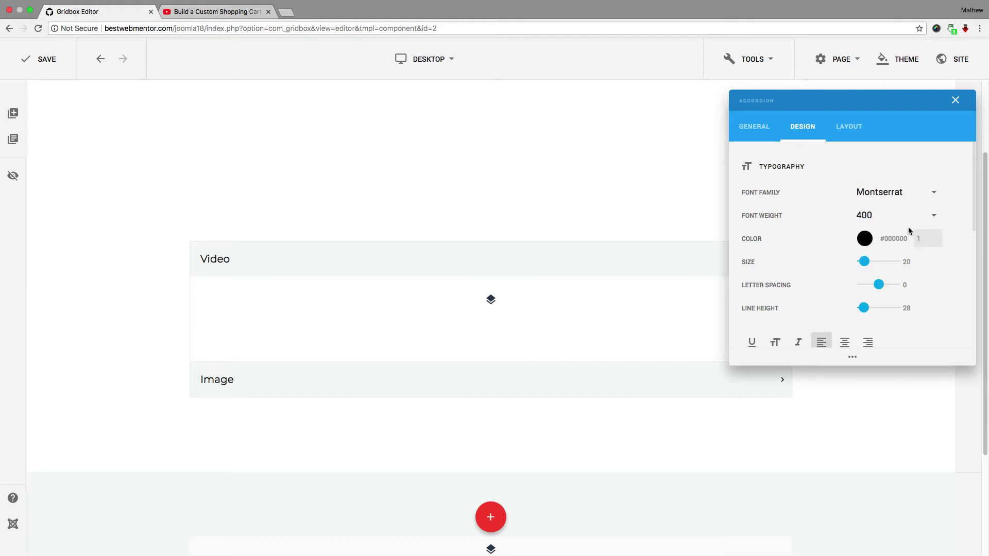
{"action": "left_click", "coordinate": [839, 218]}
{"action": "left_click", "coordinate": [821, 299]}
Set the title size to 38, letter spacing to 7 and line height to 25.
{"action": "scroll", "coordinate": [830, 232], "scroll_direction": "down", "scroll_amount": 1}
{"action": "left_click_drag", "start_coordinate": [879, 266], "coordinate": [865, 243]}
{"action": "mouse_move", "coordinate": [866, 289]}
{"action": "left_mouse_down"}
{"action": "mouse_move", "coordinate": [880, 290]}
{"action": "mouse_move", "coordinate": [863, 290]}
{"action": "left_mouse_up"}
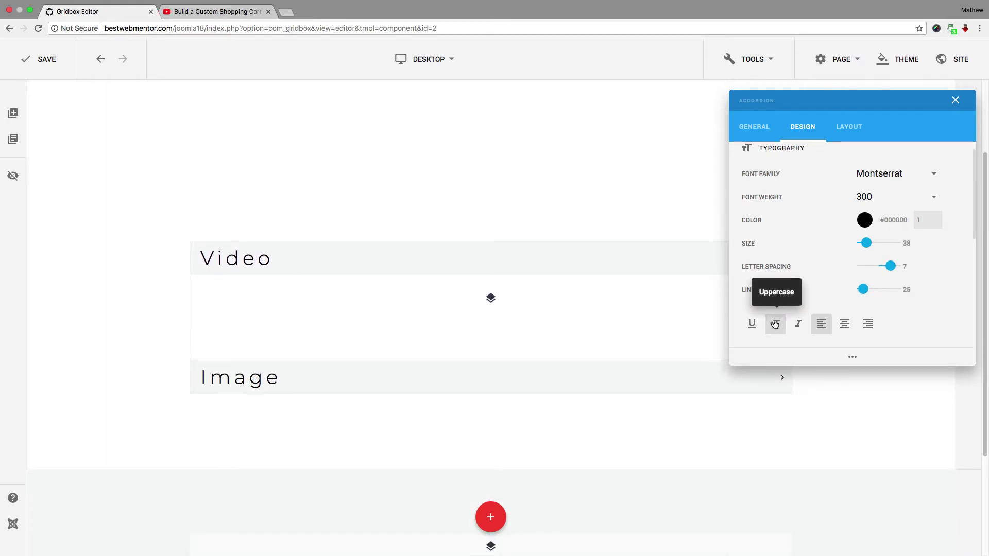
Centre-align the titles, leaving them without underline, uppercase or italic.
{"action": "left_click", "coordinate": [751, 330]}
{"action": "left_click", "coordinate": [775, 325]}
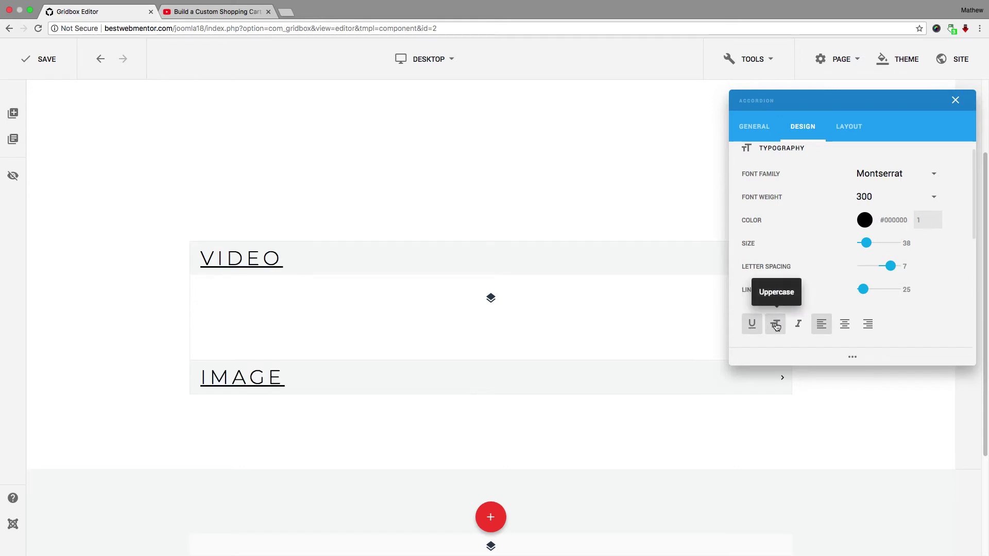
{"action": "left_click", "coordinate": [755, 326]}
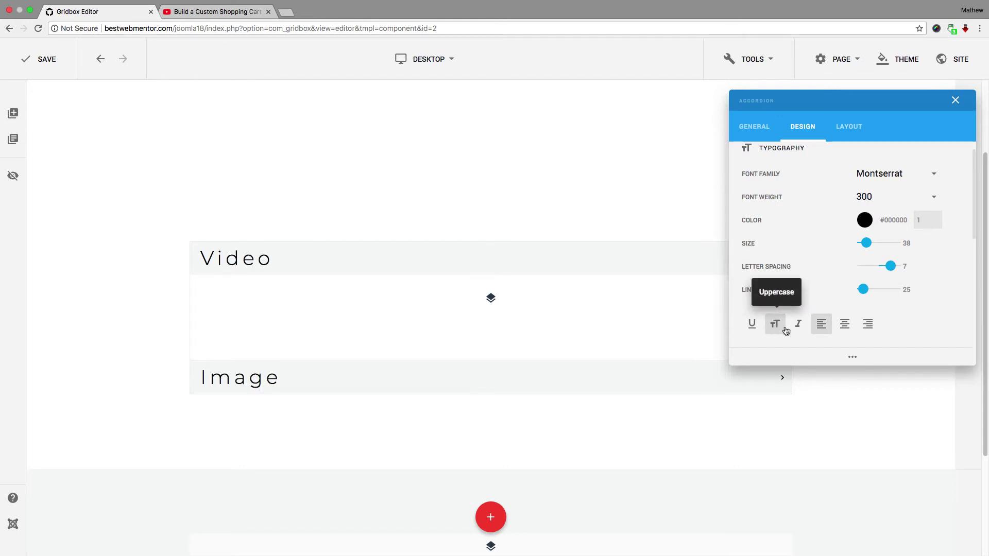
{"action": "left_click", "coordinate": [776, 326]}
{"action": "left_click", "coordinate": [798, 327]}
{"action": "left_click", "coordinate": [798, 327]}
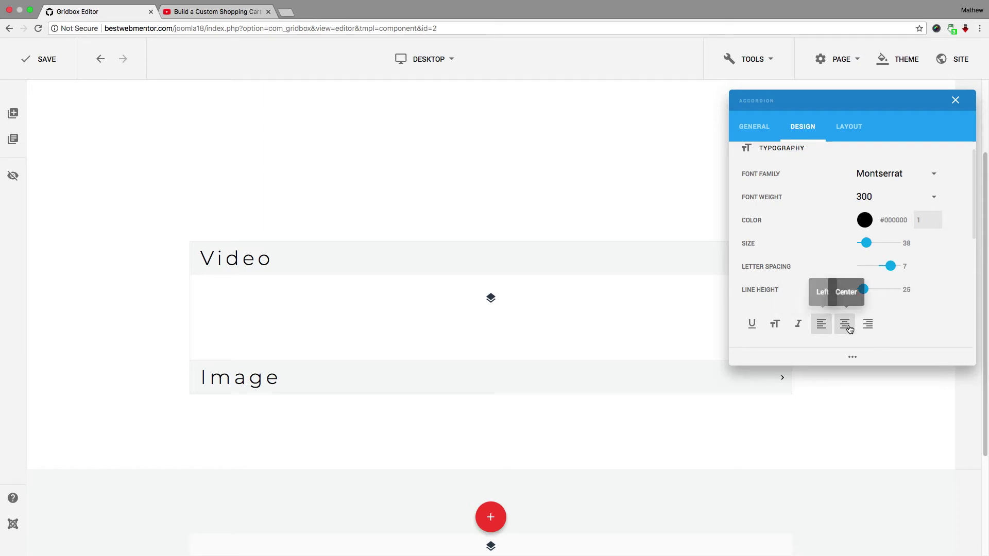
{"action": "left_click", "coordinate": [845, 327]}
{"action": "left_click", "coordinate": [868, 326]}
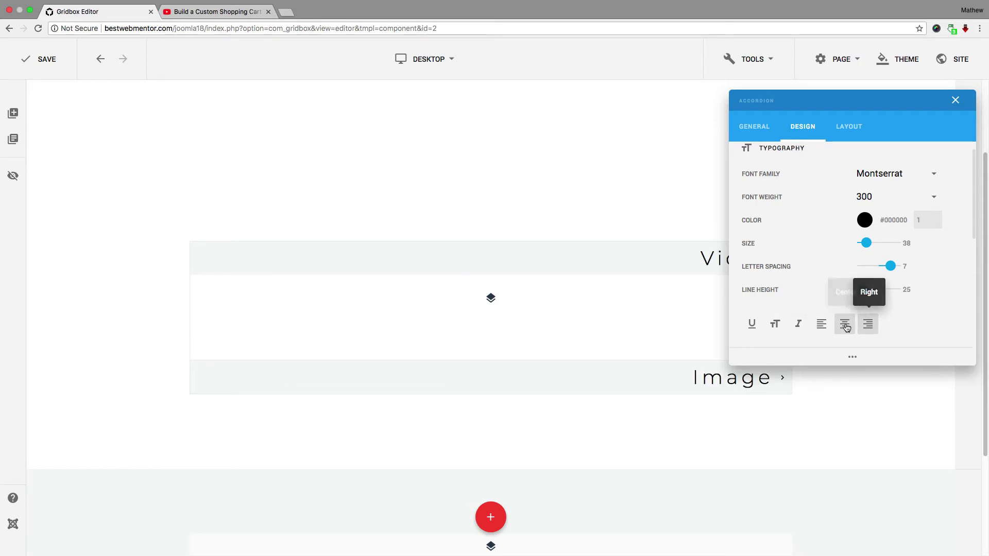
{"action": "left_click", "coordinate": [845, 325]}
{"action": "left_click", "coordinate": [821, 325]}
{"action": "left_click", "coordinate": [843, 324]}
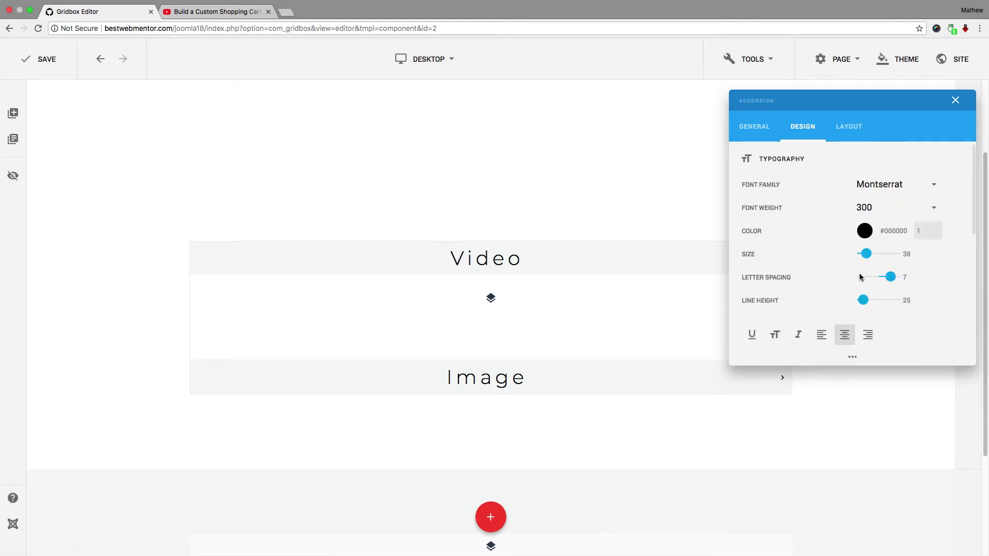
Close the accordion settings panel.
{"action": "left_click", "coordinate": [851, 126]}
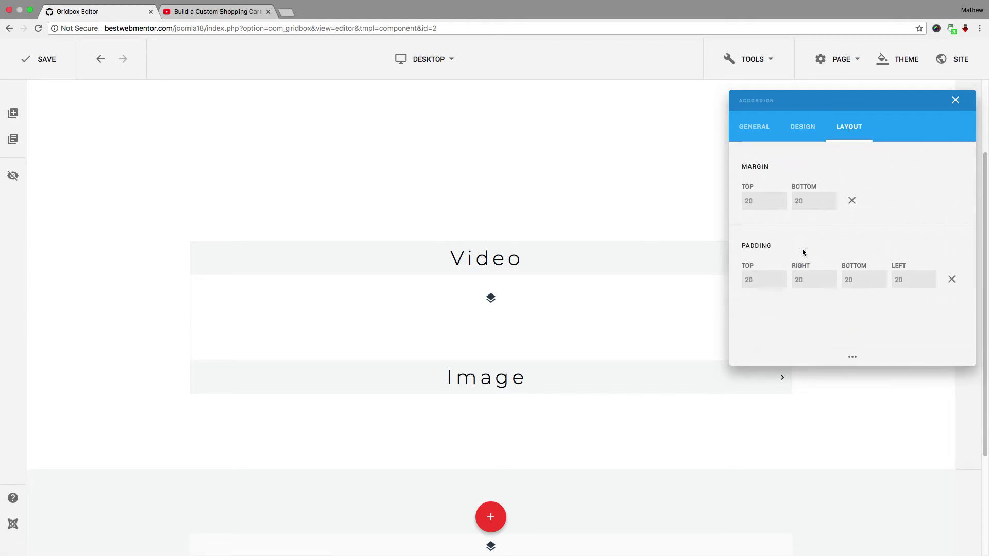
{"action": "left_click", "coordinate": [755, 128]}
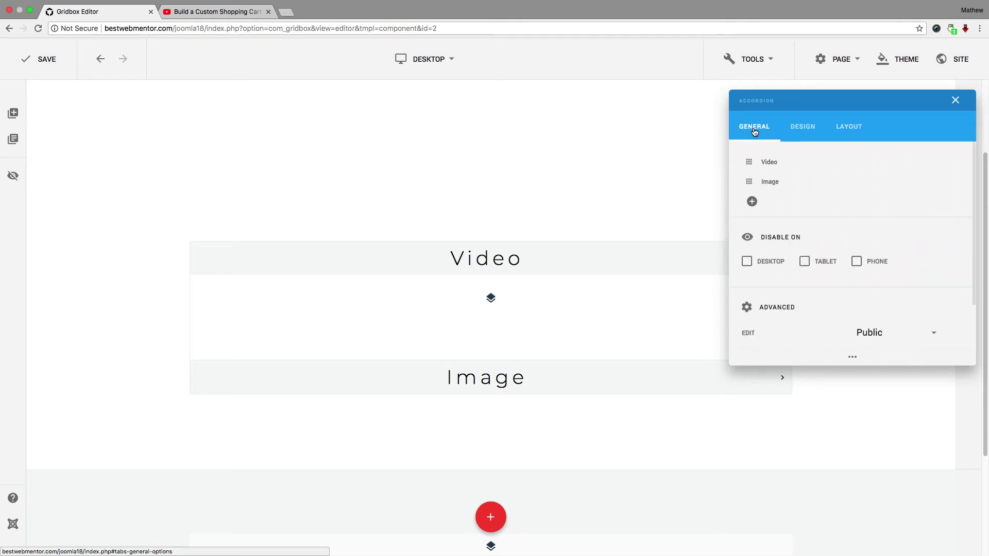
{"action": "scroll", "coordinate": [799, 226], "scroll_direction": "down", "scroll_amount": 2}
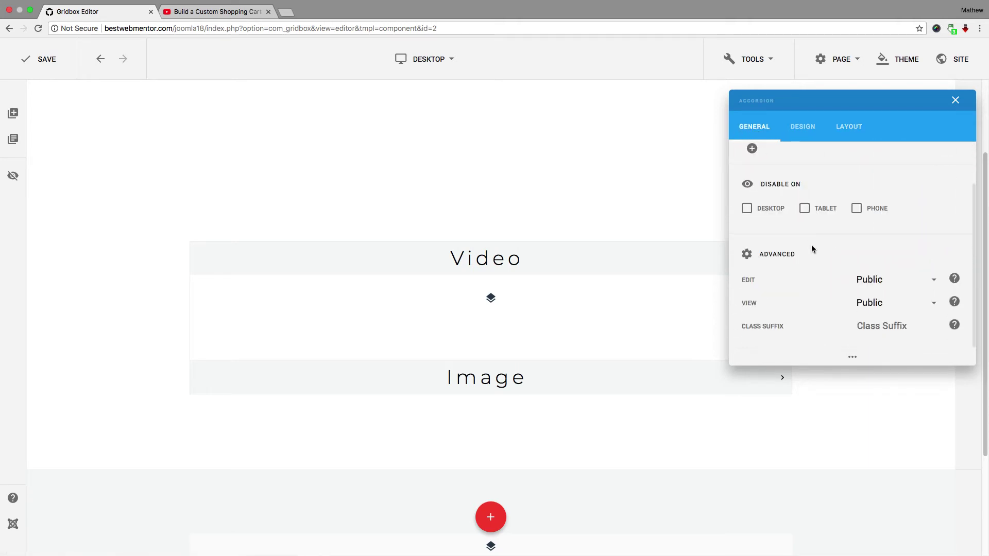
{"action": "left_click", "coordinate": [955, 101]}
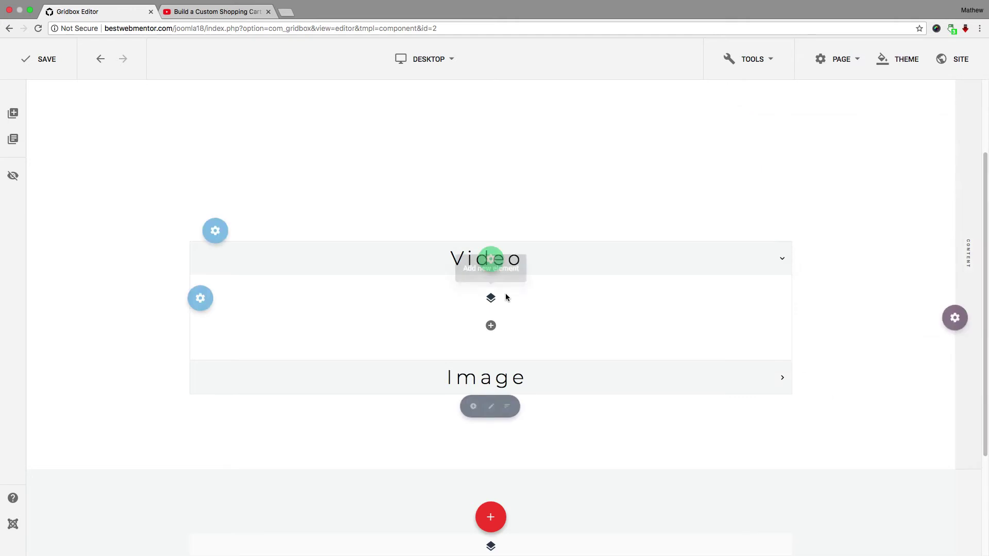
Expand the Video panel to show its empty content area.
{"action": "left_click", "coordinate": [386, 259]}
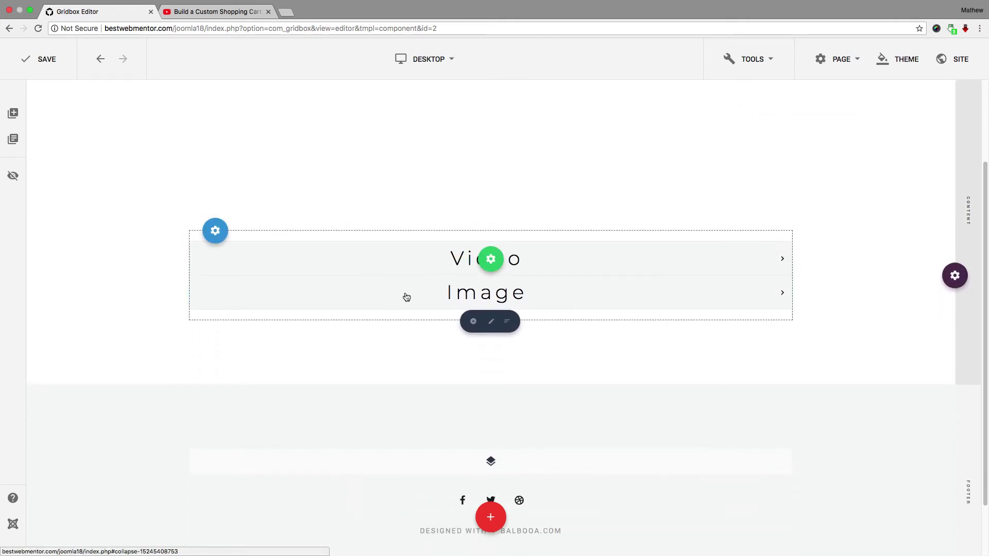
{"action": "left_click", "coordinate": [407, 294]}
{"action": "left_click", "coordinate": [407, 297]}
{"action": "left_click", "coordinate": [405, 261]}
{"action": "left_click", "coordinate": [406, 262]}
{"action": "left_click", "coordinate": [407, 261]}
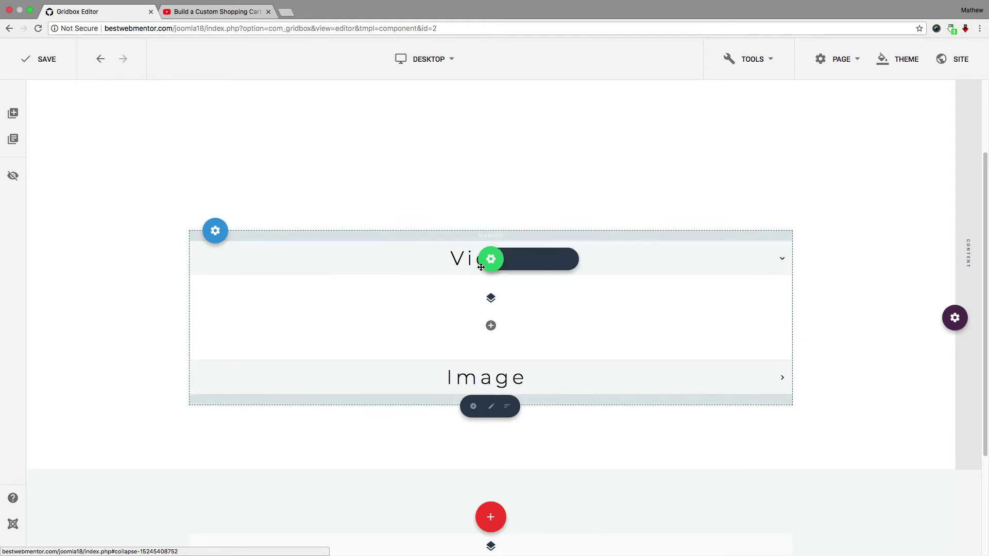
Add a Video element to the Video panel with the pasted YouTube video ID.
{"action": "left_click", "coordinate": [491, 299]}
{"action": "type", "text": "video"}
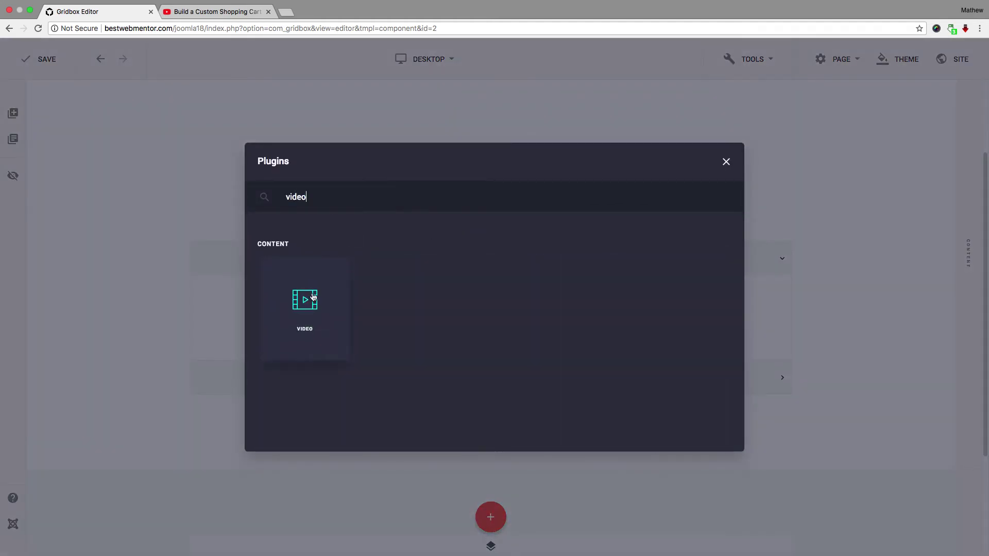
{"action": "left_click", "coordinate": [307, 304]}
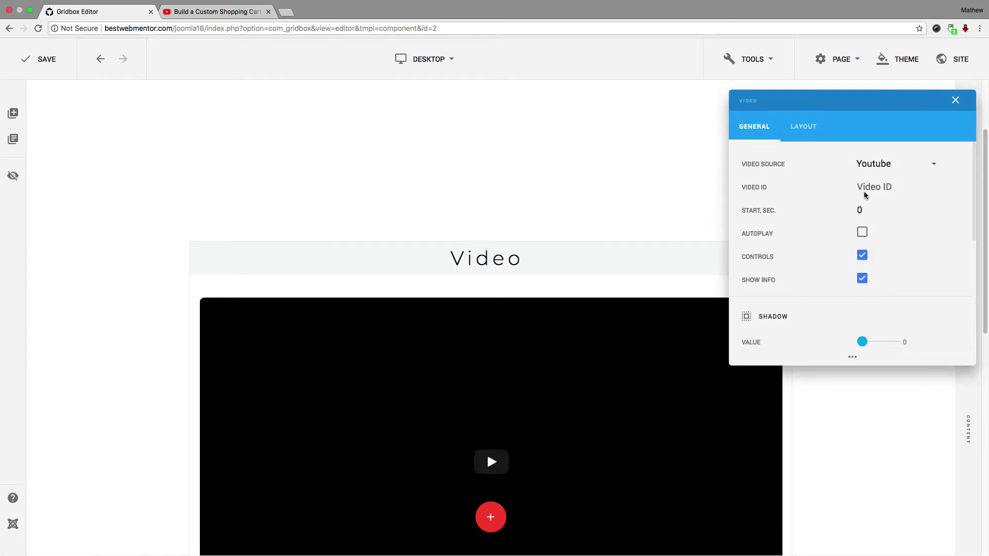
{"action": "type", "text": "ZDPwlqt5XZU"}
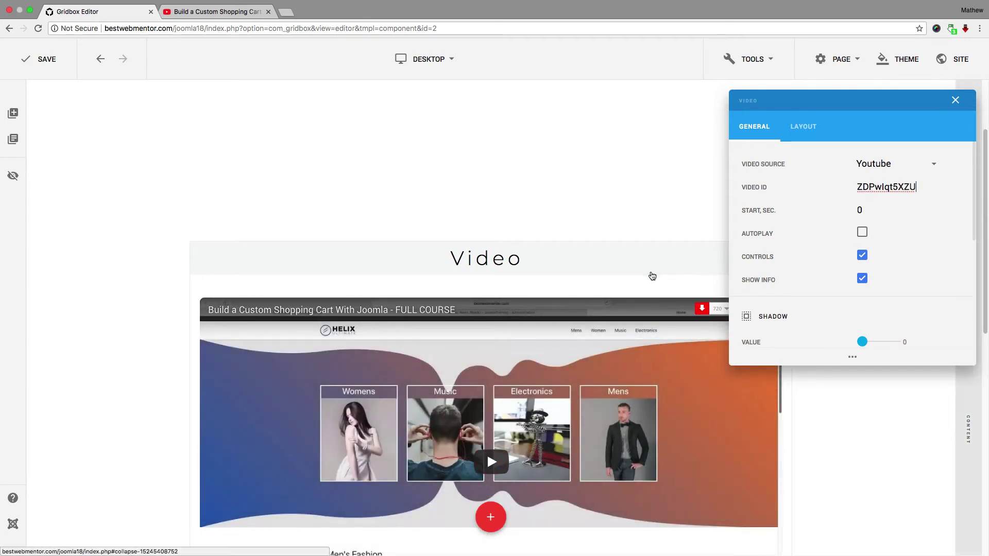
Review the video's General and Layout settings, then close the video settings.
{"action": "scroll", "coordinate": [651, 276], "scroll_direction": "down", "scroll_amount": 1}
{"action": "left_click", "coordinate": [864, 233]}
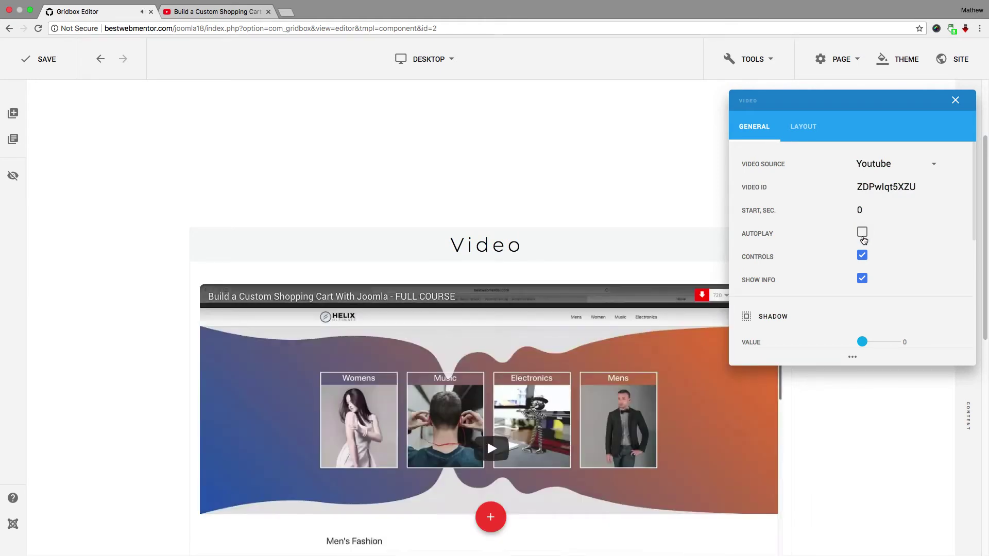
{"action": "scroll", "coordinate": [773, 259], "scroll_direction": "down", "scroll_amount": 5}
{"action": "scroll", "coordinate": [837, 260], "scroll_direction": "up", "scroll_amount": 3}
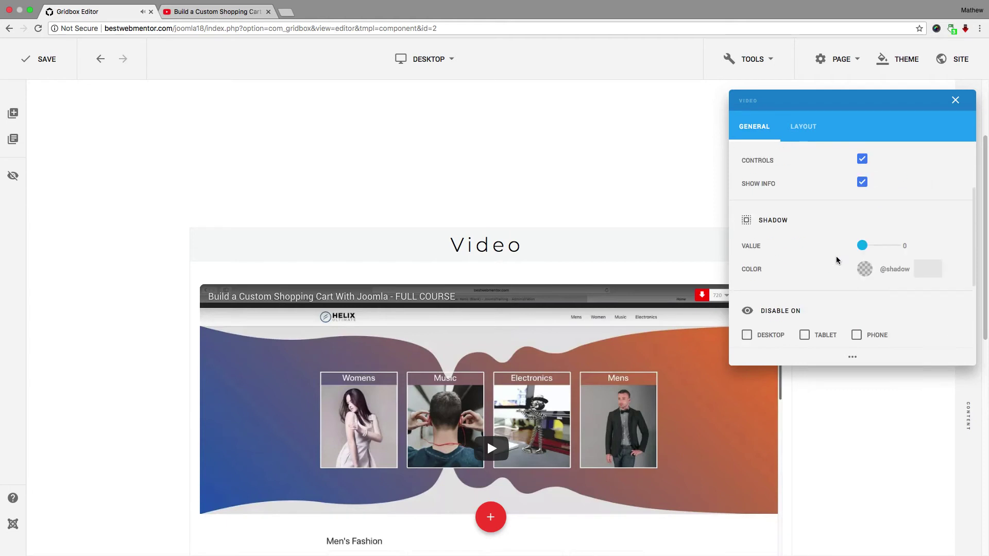
{"action": "scroll", "coordinate": [837, 260], "scroll_direction": "down", "scroll_amount": 4}
{"action": "scroll", "coordinate": [836, 258], "scroll_direction": "up", "scroll_amount": 2}
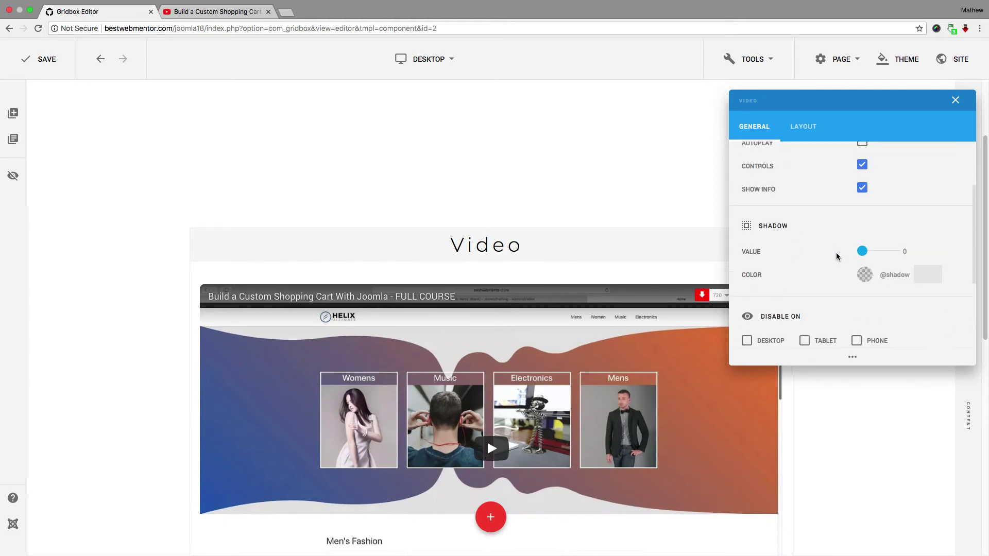
{"action": "scroll", "coordinate": [837, 256], "scroll_direction": "up", "scroll_amount": 2}
{"action": "left_click", "coordinate": [813, 135]}
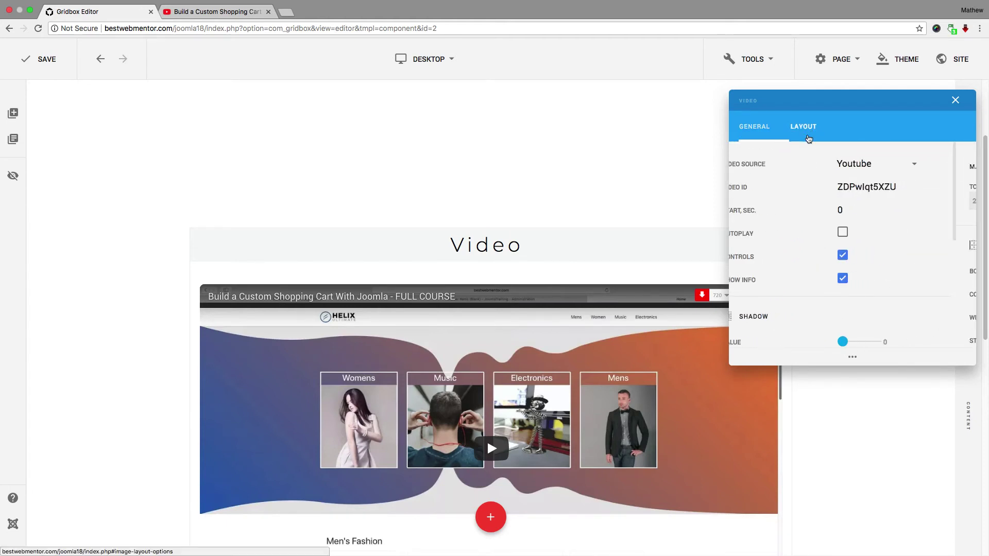
{"action": "left_click", "coordinate": [754, 127]}
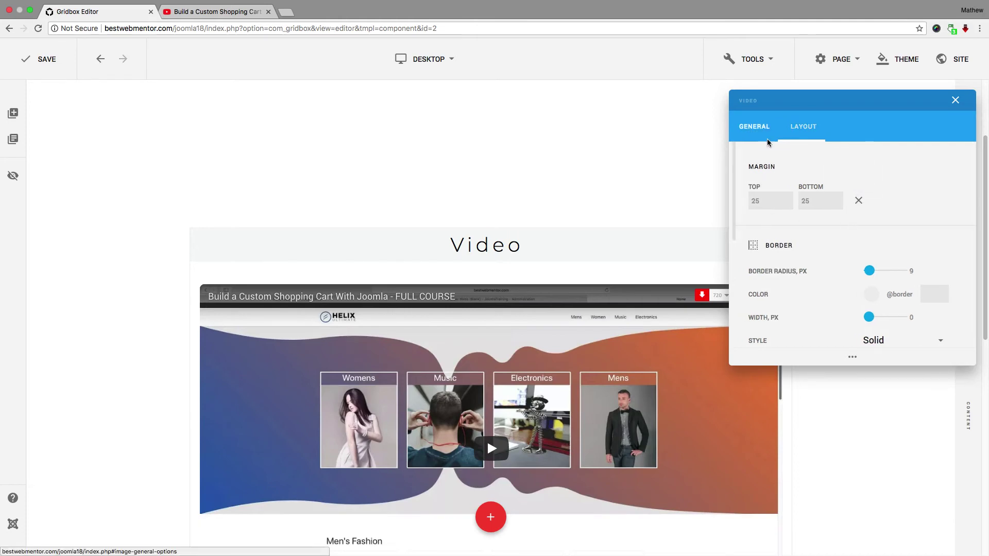
{"action": "scroll", "coordinate": [824, 271], "scroll_direction": "down", "scroll_amount": 3}
{"action": "scroll", "coordinate": [825, 273], "scroll_direction": "down", "scroll_amount": 1}
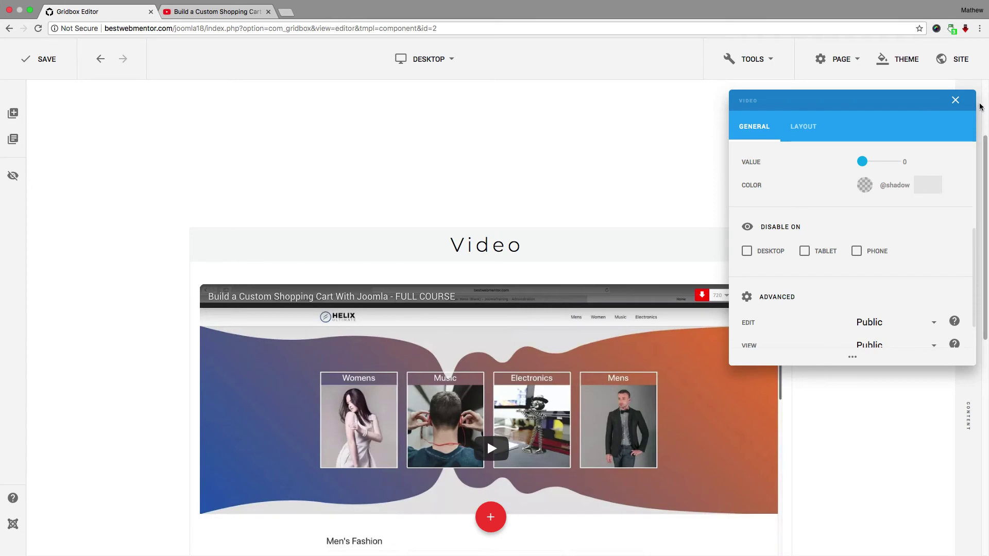
{"action": "left_click", "coordinate": [955, 102]}
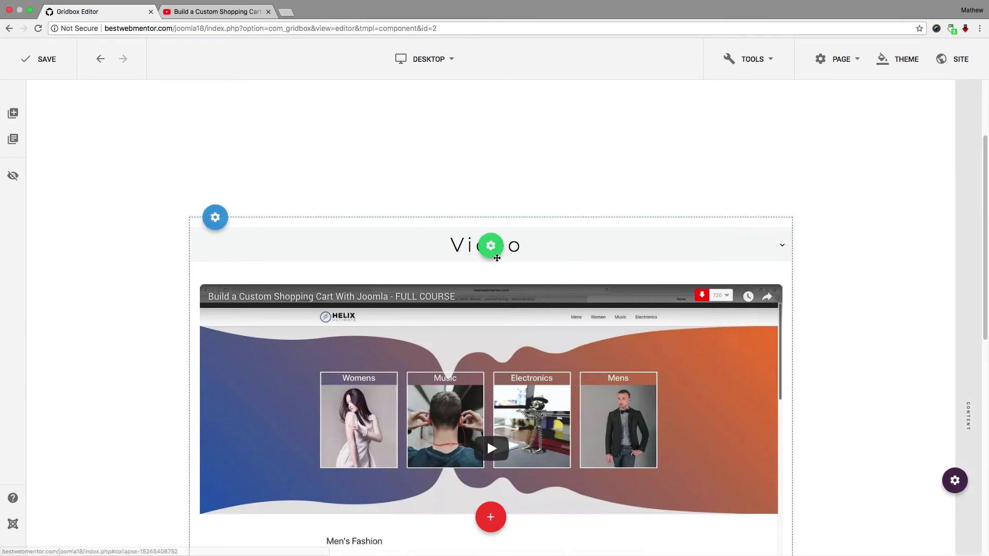
{"action": "scroll", "coordinate": [536, 266], "scroll_direction": "down", "scroll_amount": 4}
{"action": "scroll", "coordinate": [543, 270], "scroll_direction": "down", "scroll_amount": 8}
Collapse the Video panel and expand the Image panel.
{"action": "scroll", "coordinate": [541, 269], "scroll_direction": "up", "scroll_amount": 12}
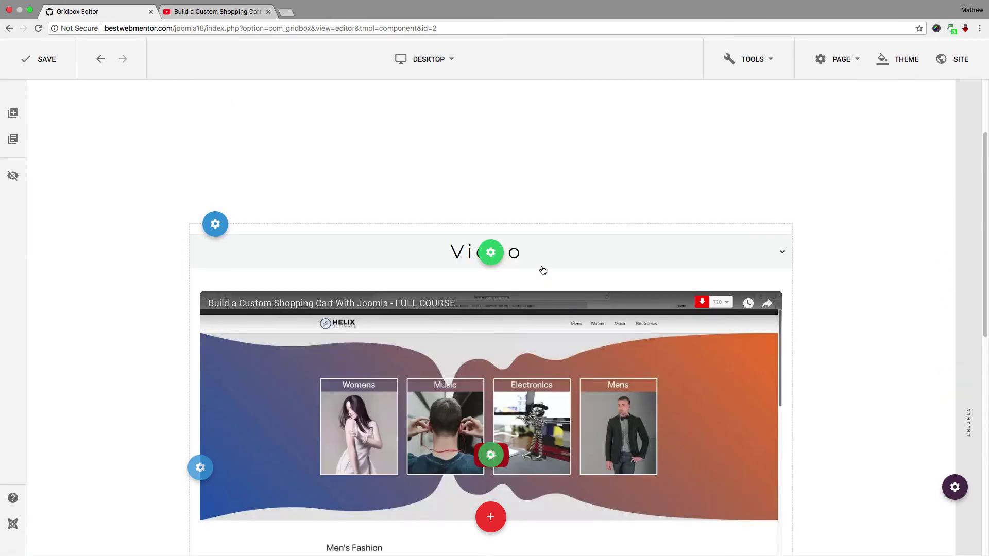
{"action": "left_click", "coordinate": [532, 257]}
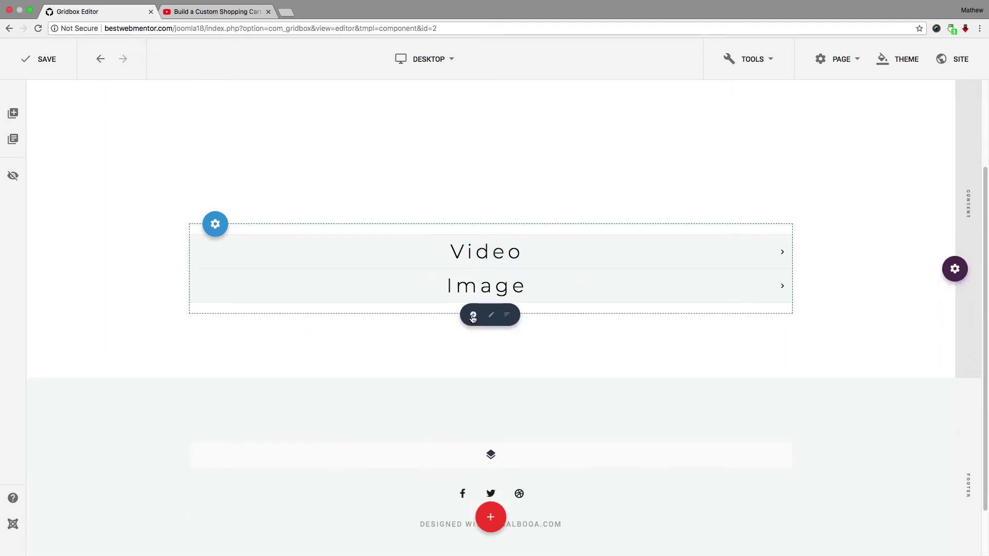
{"action": "left_click", "coordinate": [520, 299]}
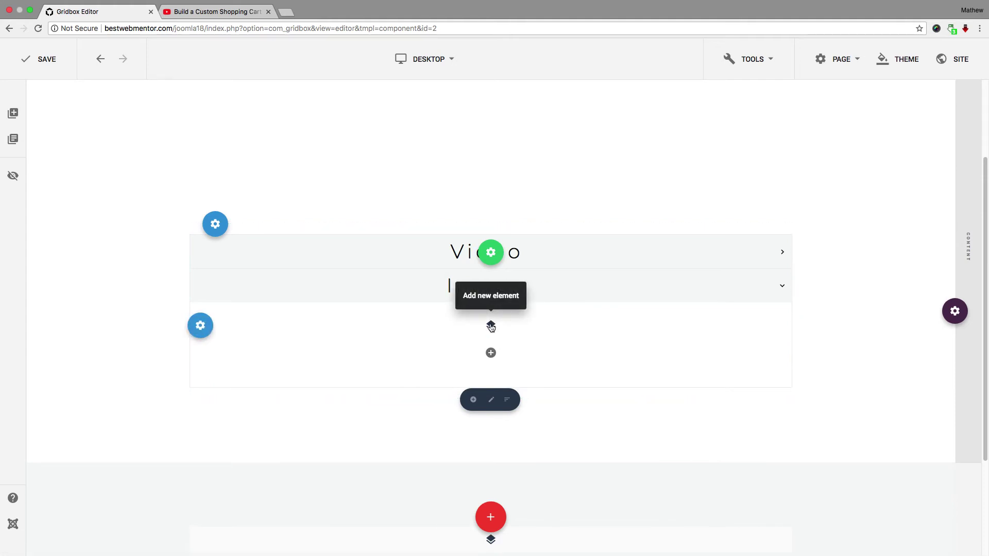
Add an Image element showing bonu1_affiliate_master.png to the Image panel.
{"action": "left_click", "coordinate": [491, 326]}
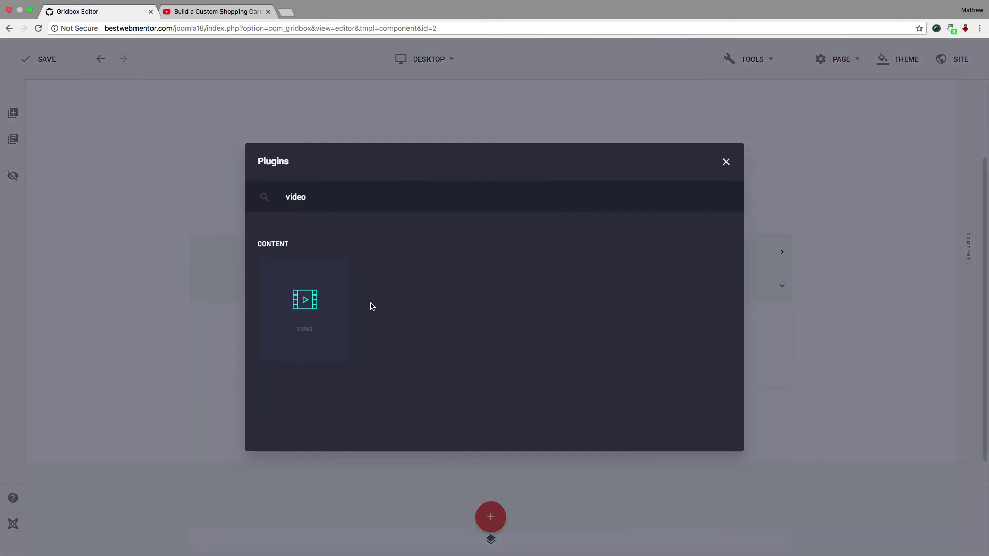
{"action": "key", "text": "BackSpace"}
{"action": "key", "text": "BackSpace"}
{"action": "key", "text": "BackSpace"}
{"action": "type", "text": "image"}
{"action": "left_click", "coordinate": [283, 275]}
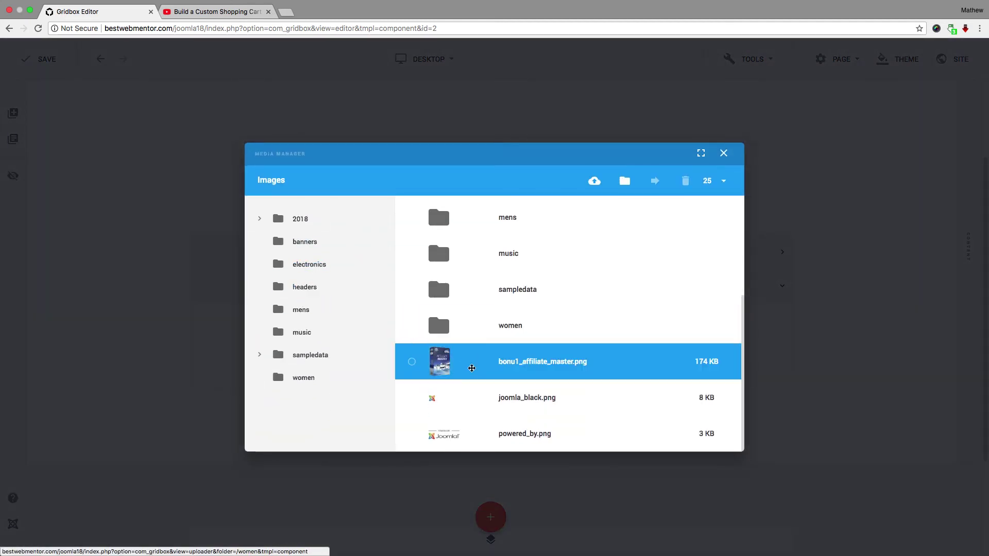
{"action": "left_click", "coordinate": [411, 362]}
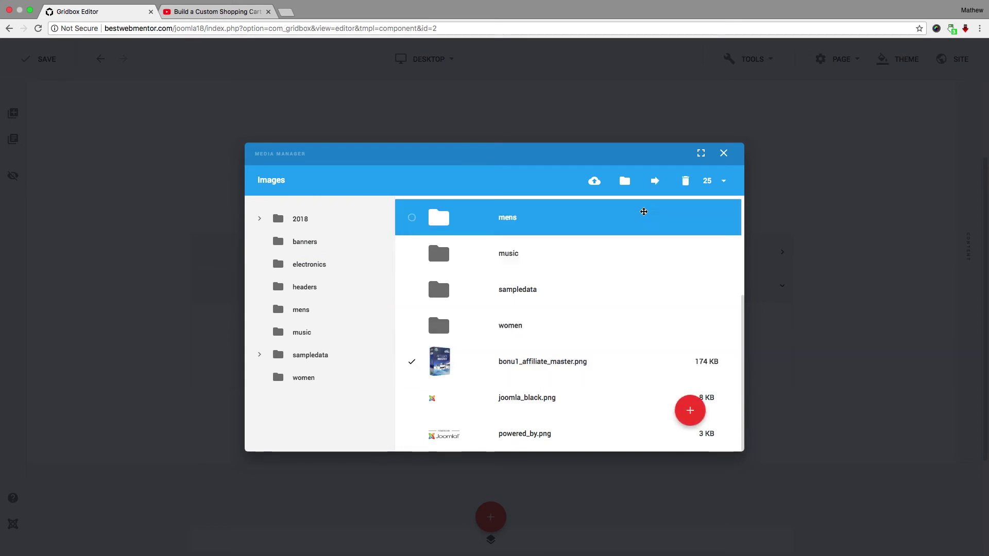
{"action": "left_click", "coordinate": [690, 411]}
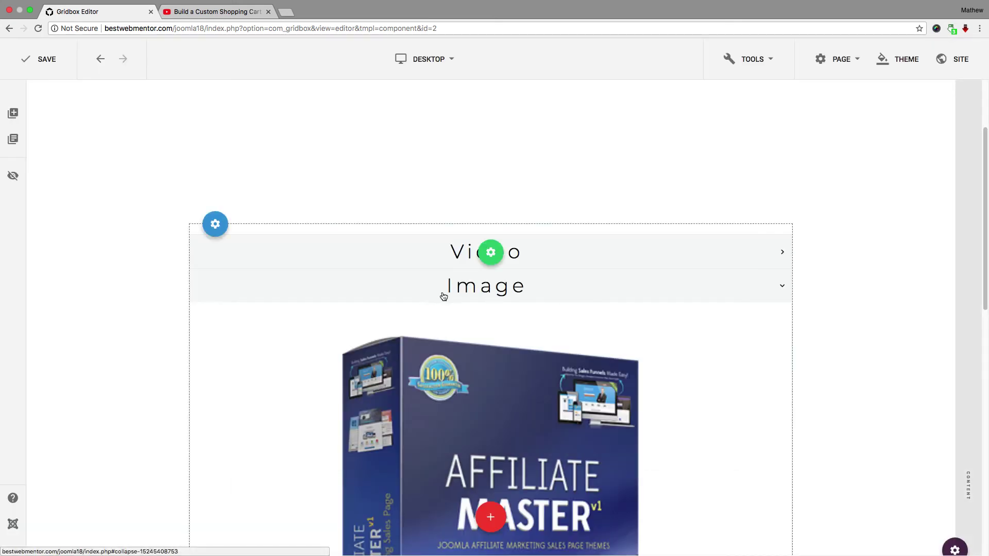
{"action": "left_click", "coordinate": [489, 287]}
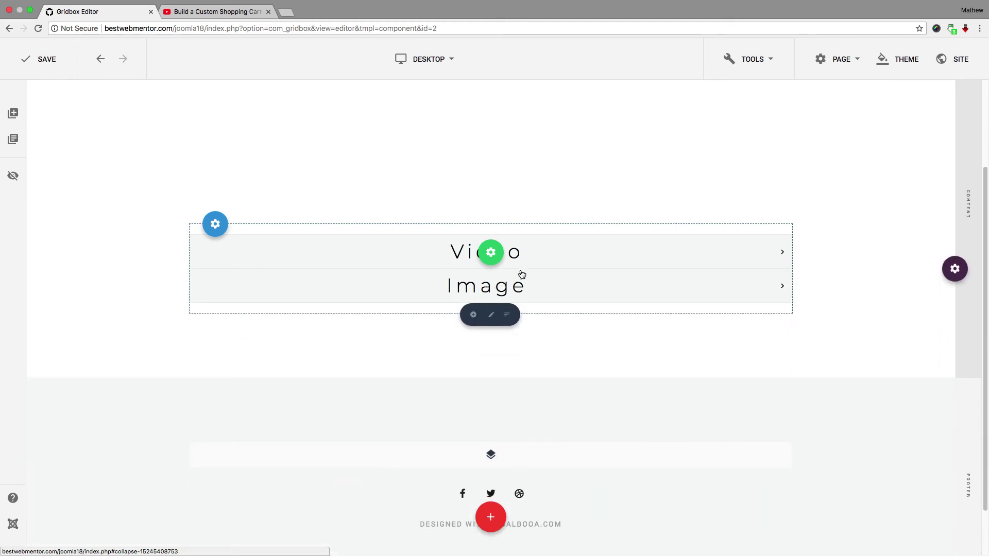
{"action": "left_click", "coordinate": [530, 254]}
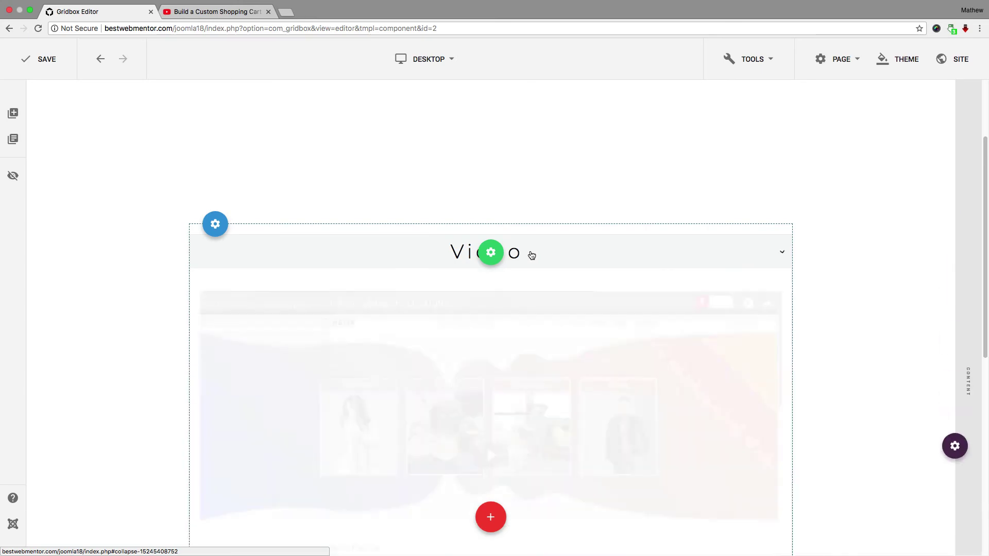
{"action": "scroll", "coordinate": [566, 288], "scroll_direction": "down", "scroll_amount": 2}
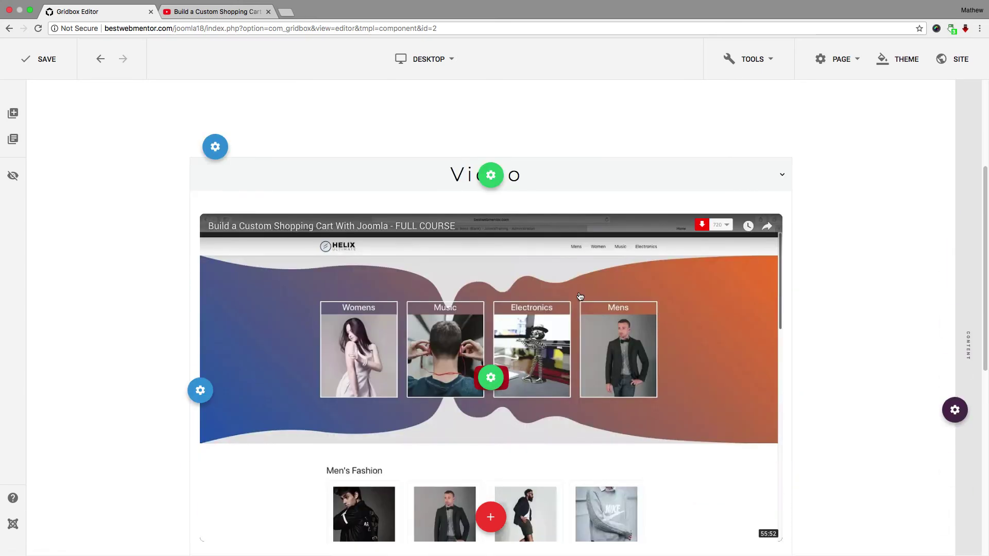
{"action": "left_click", "coordinate": [541, 183]}
{"action": "left_click", "coordinate": [524, 228]}
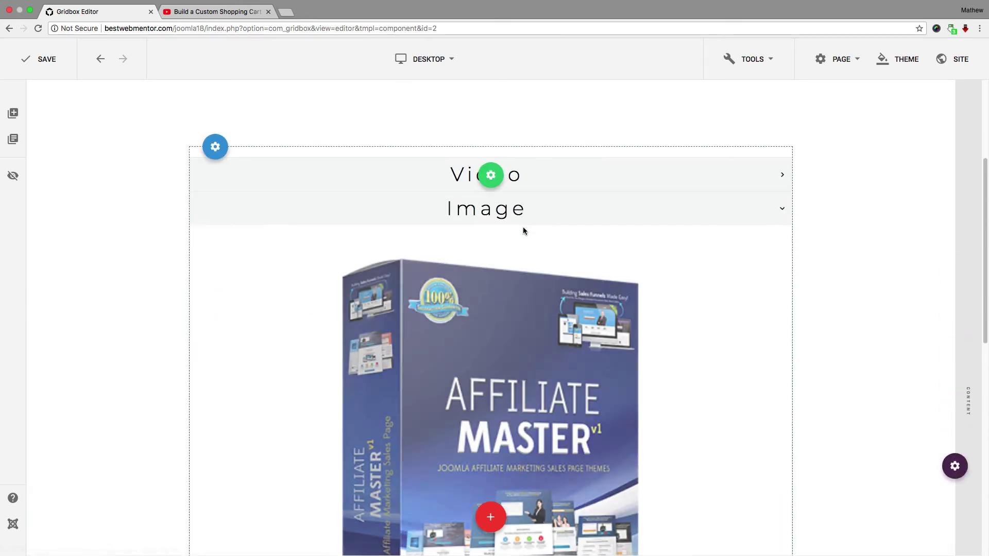
{"action": "left_click", "coordinate": [530, 217]}
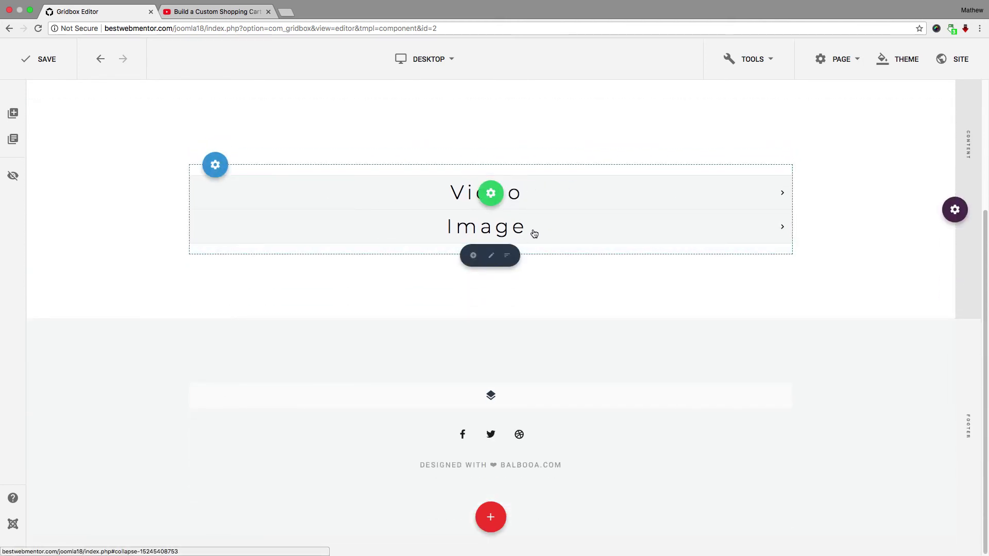
{"action": "mouse_move", "coordinate": [491, 193]}
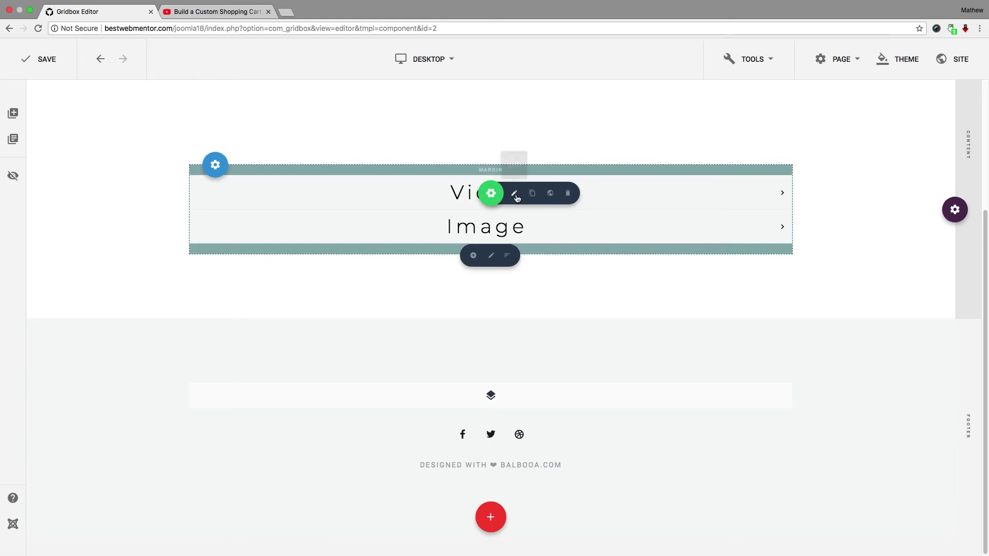
Add a new accordion item titled 'Title'.
{"action": "left_click", "coordinate": [515, 194]}
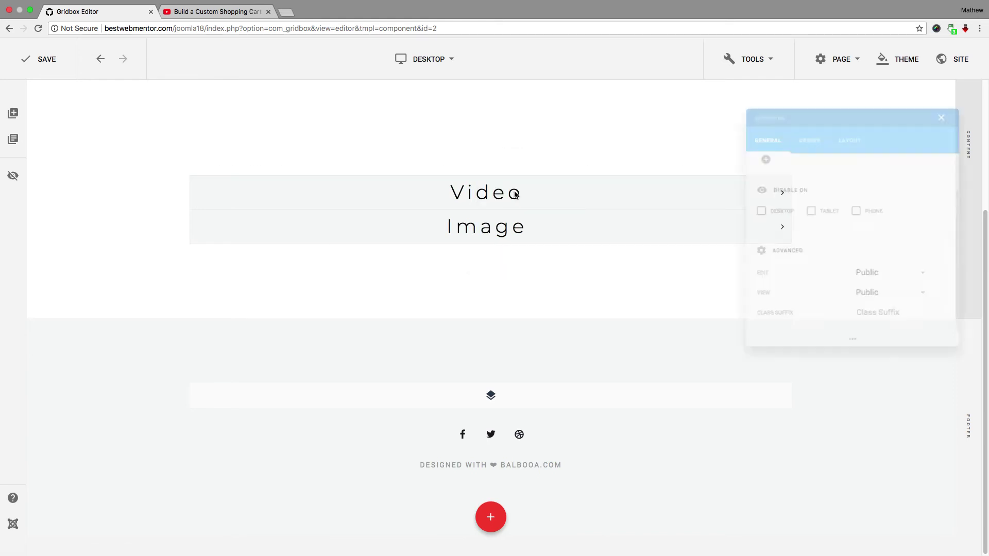
{"action": "left_click", "coordinate": [752, 201]}
{"action": "left_click", "coordinate": [450, 284]}
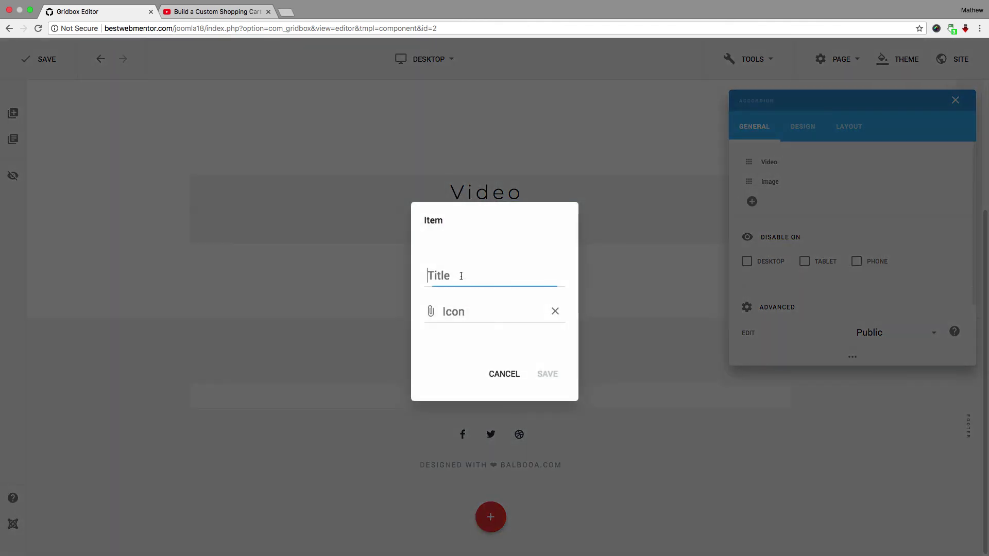
{"action": "type", "text": "Title"}
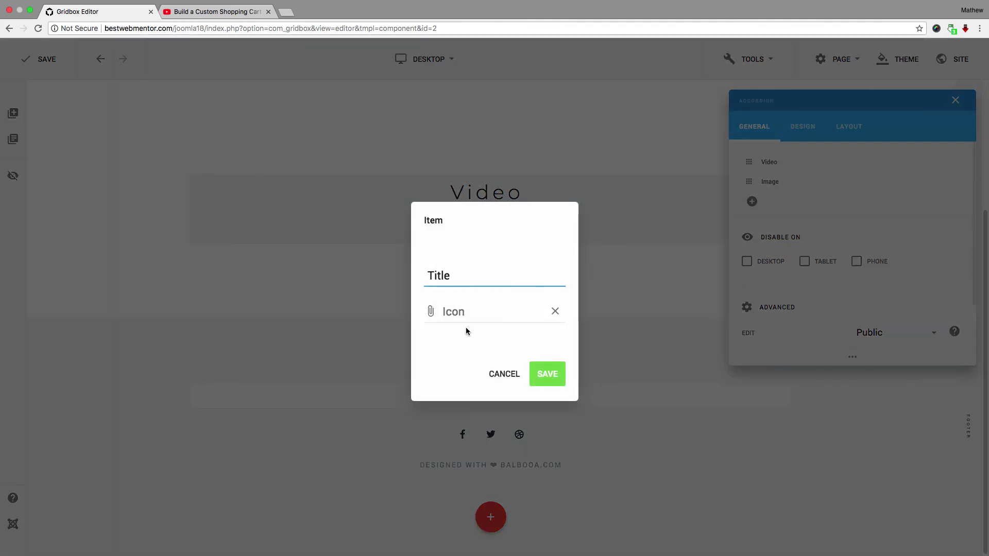
{"action": "left_click", "coordinate": [545, 374]}
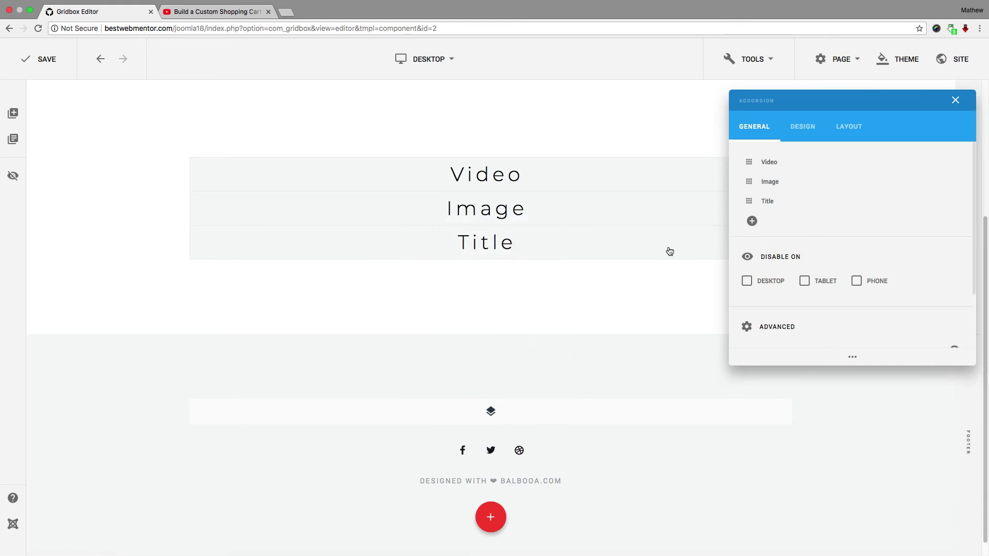
Close the accordion settings panel.
{"action": "left_click", "coordinate": [493, 251]}
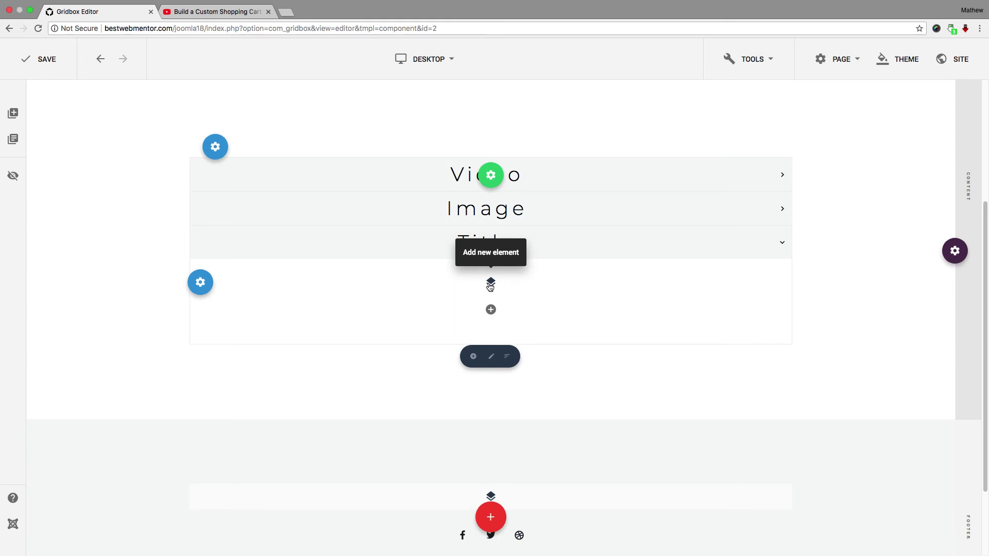
{"action": "mouse_move", "coordinate": [220, 148]}
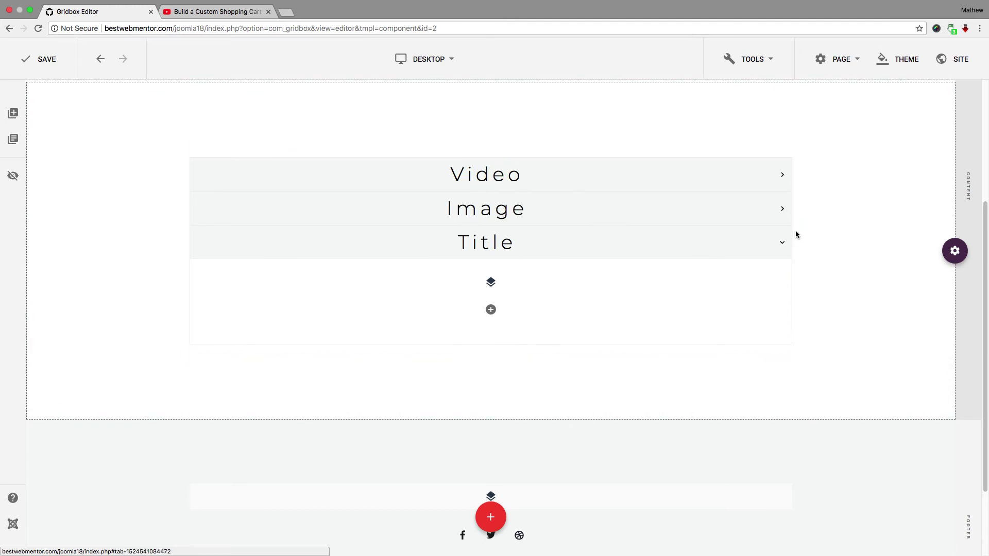
{"action": "mouse_move", "coordinate": [955, 251]}
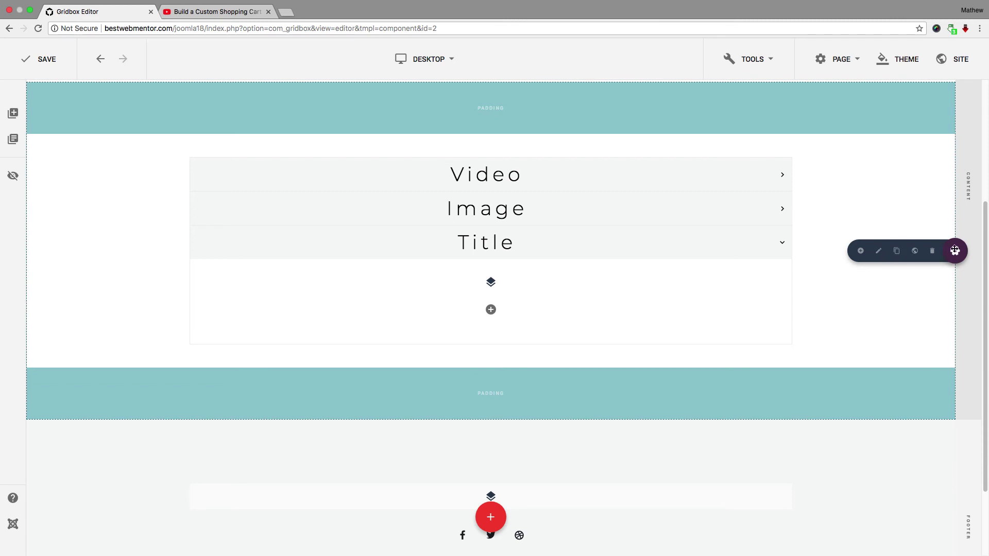
Give the section a bottom Vertex shape divider, after trying Waves and Spectre Right.
{"action": "left_click", "coordinate": [880, 252]}
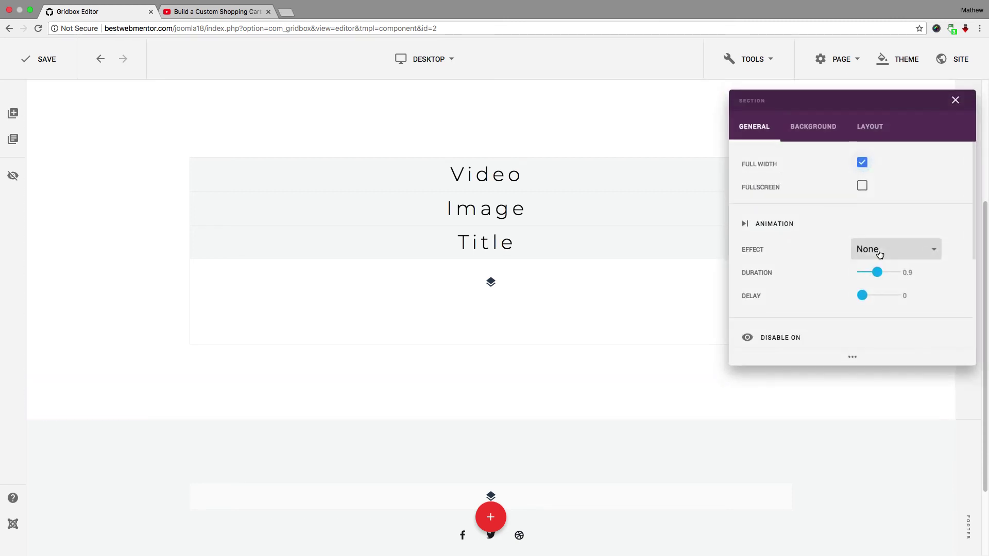
{"action": "left_click", "coordinate": [799, 127]}
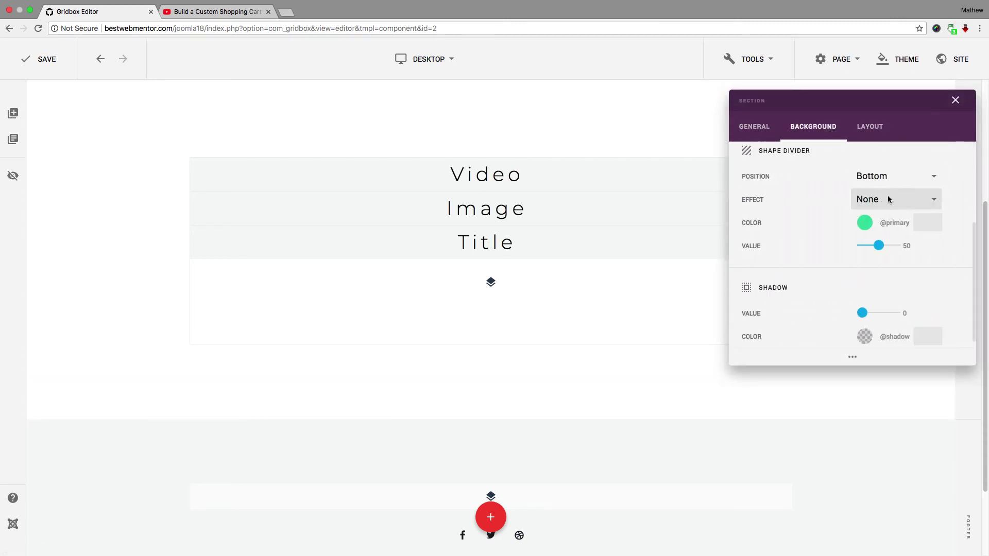
{"action": "left_click", "coordinate": [889, 177]}
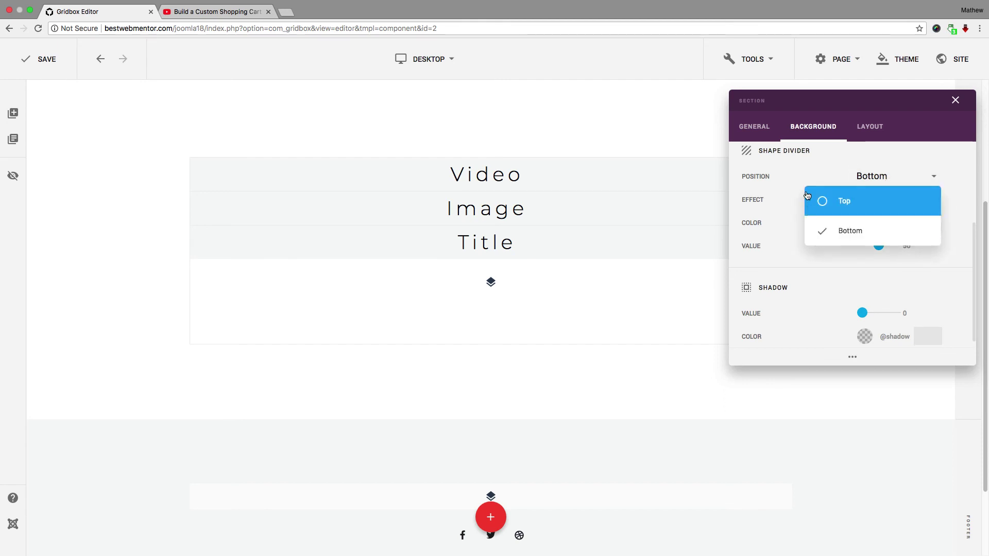
{"action": "left_click", "coordinate": [805, 189]}
{"action": "left_click", "coordinate": [882, 202]}
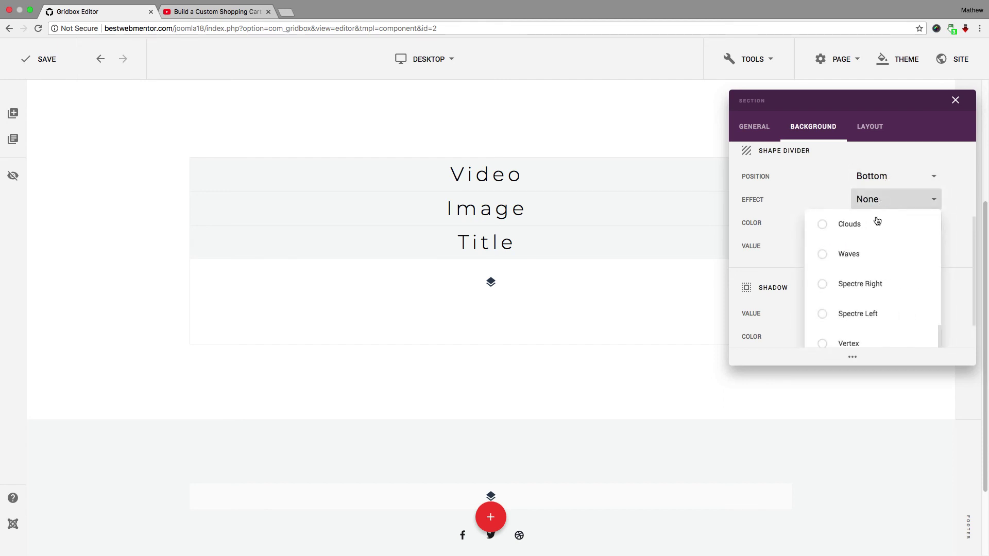
{"action": "left_click", "coordinate": [825, 255]}
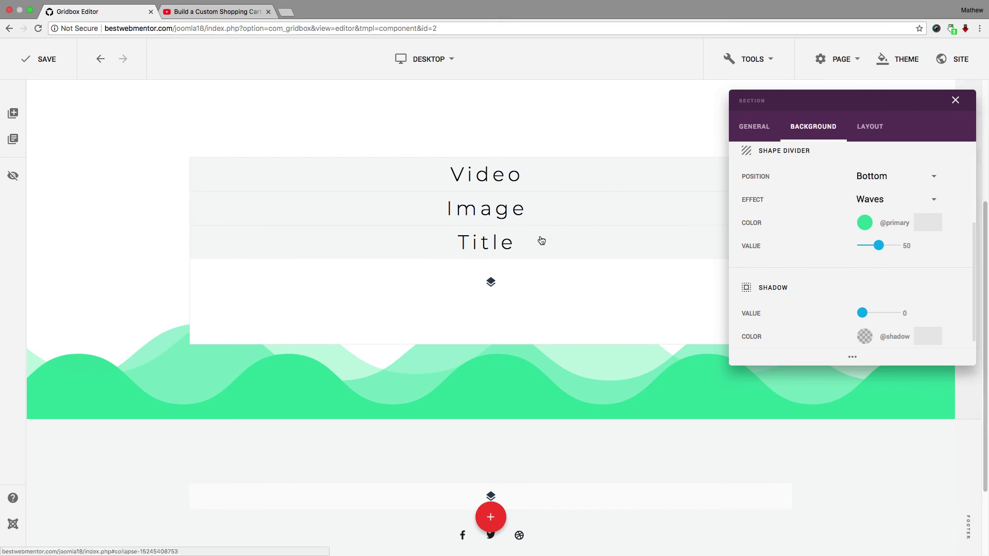
{"action": "left_click", "coordinate": [894, 200]}
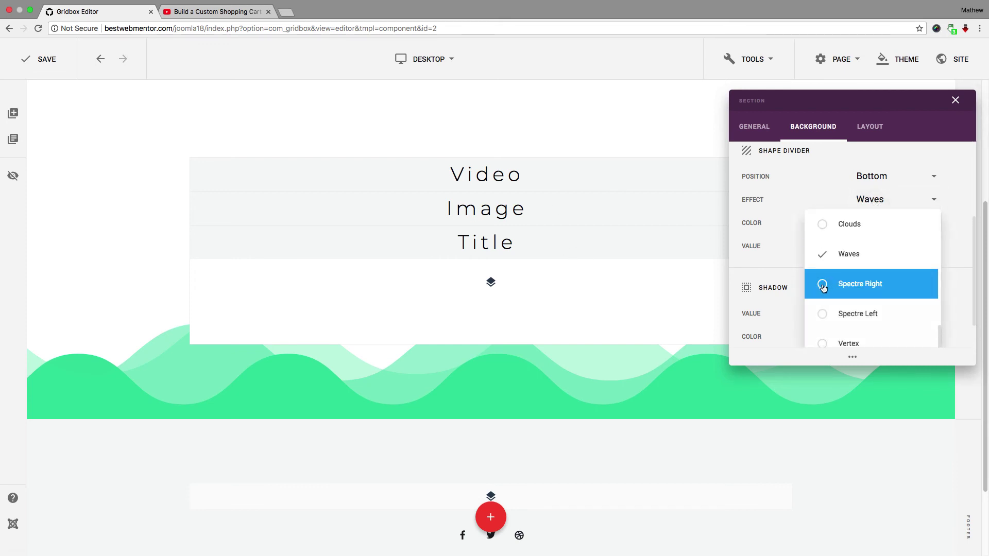
{"action": "left_click", "coordinate": [824, 287]}
{"action": "left_click", "coordinate": [894, 201]}
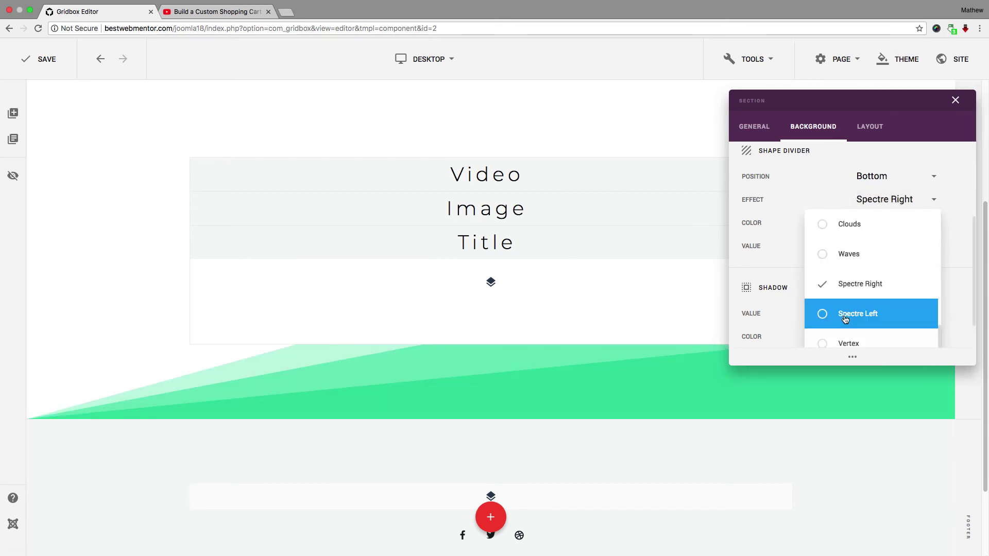
{"action": "left_click", "coordinate": [845, 343]}
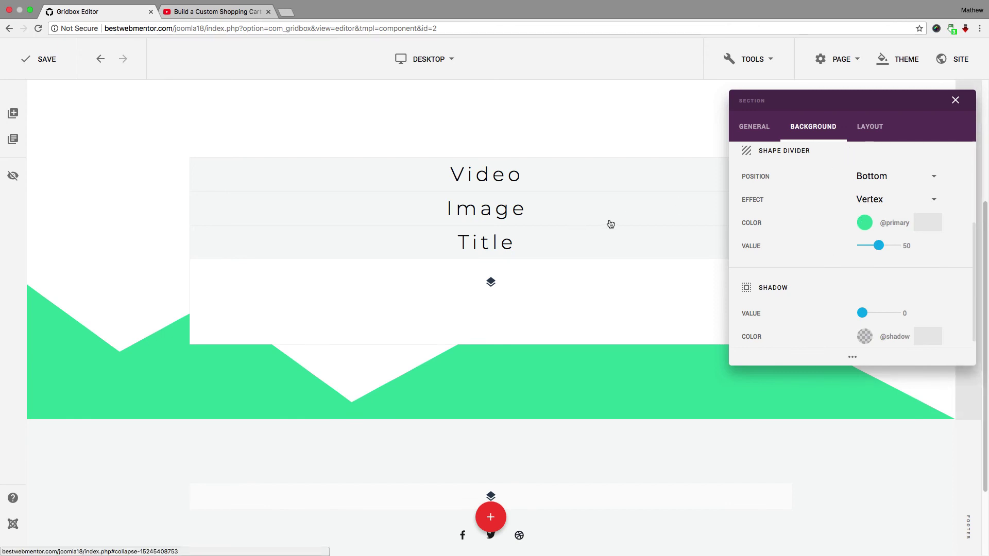
{"action": "left_click", "coordinate": [954, 103]}
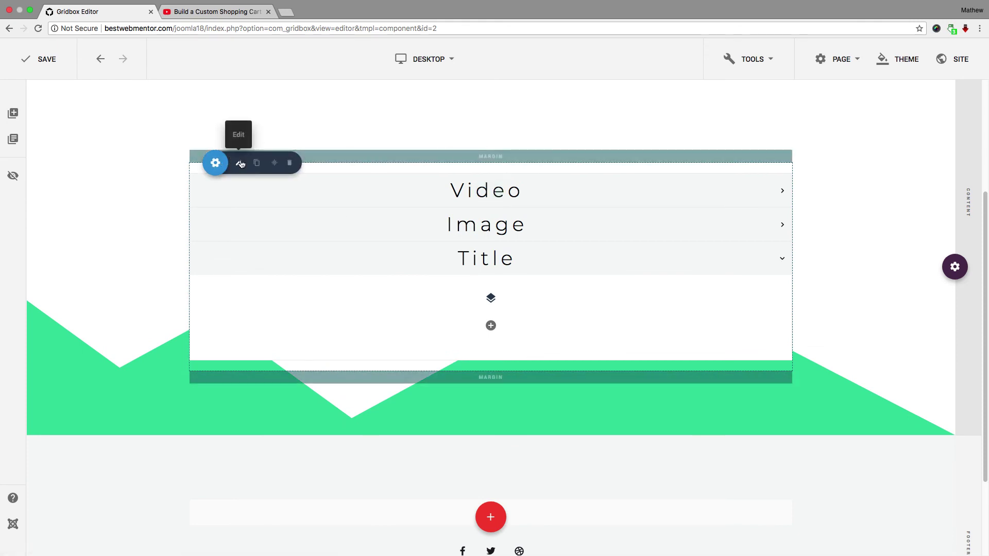
Try the Waves divider on the accordion row, then set its effect back to None.
{"action": "left_click", "coordinate": [241, 163]}
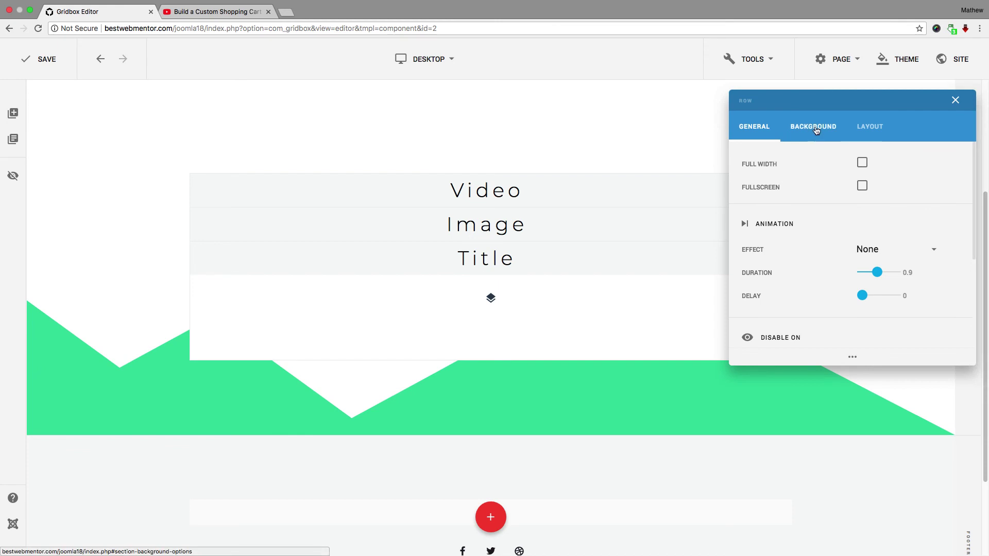
{"action": "left_click", "coordinate": [814, 133]}
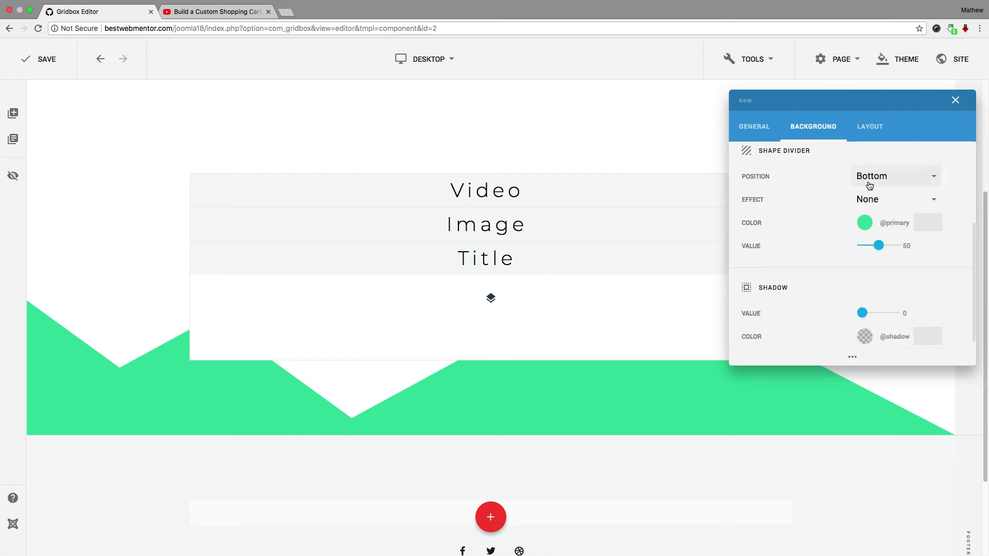
{"action": "left_click", "coordinate": [872, 206]}
{"action": "left_click", "coordinate": [822, 257]}
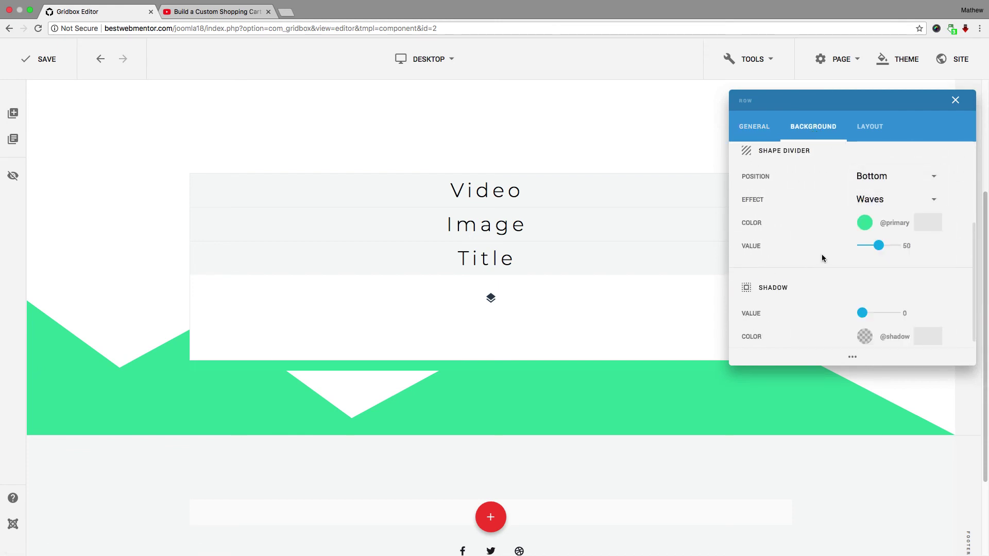
{"action": "left_click", "coordinate": [875, 201]}
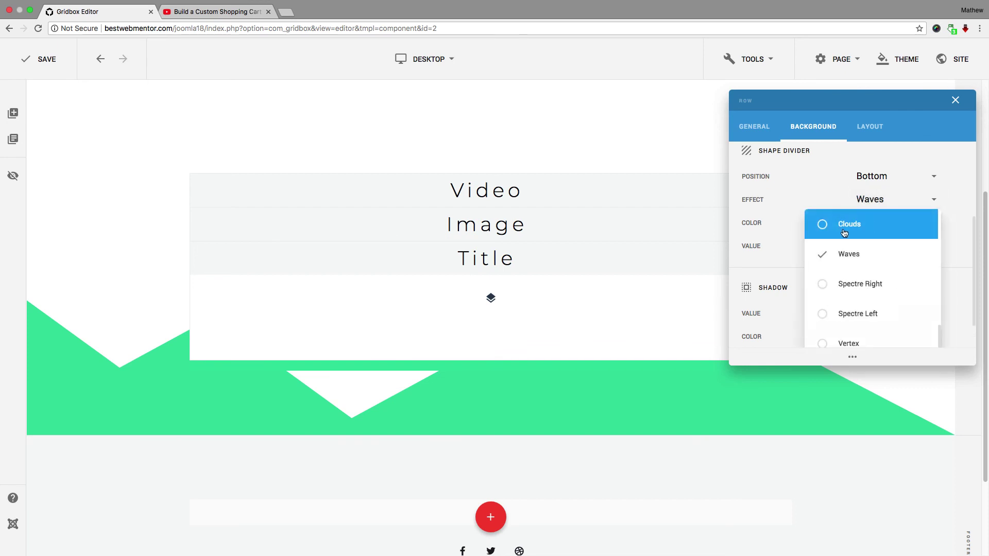
{"action": "scroll", "coordinate": [823, 226], "scroll_direction": "up", "scroll_amount": 2}
{"action": "scroll", "coordinate": [823, 227], "scroll_direction": "down", "scroll_amount": 2}
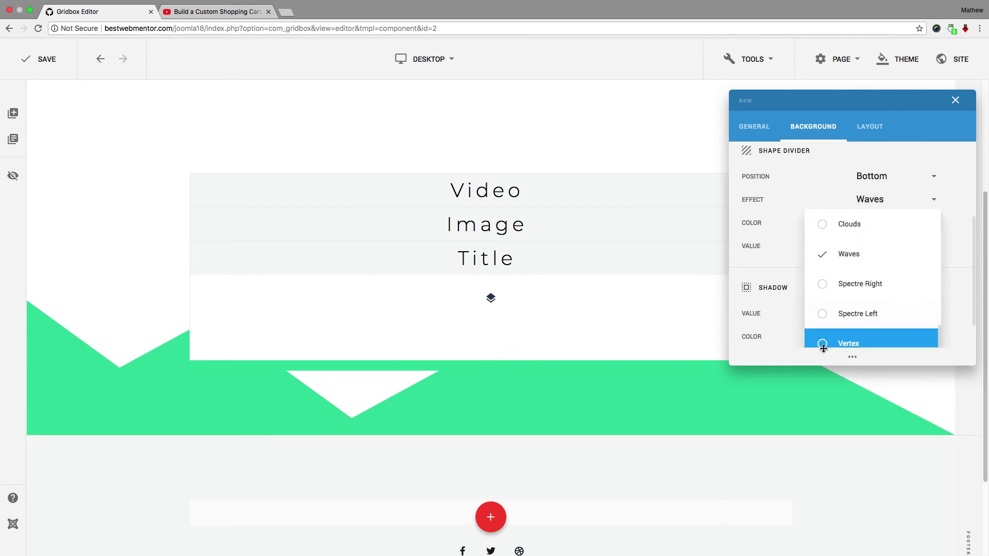
{"action": "scroll", "coordinate": [849, 309], "scroll_direction": "down", "scroll_amount": 1}
{"action": "scroll", "coordinate": [846, 288], "scroll_direction": "up", "scroll_amount": 8}
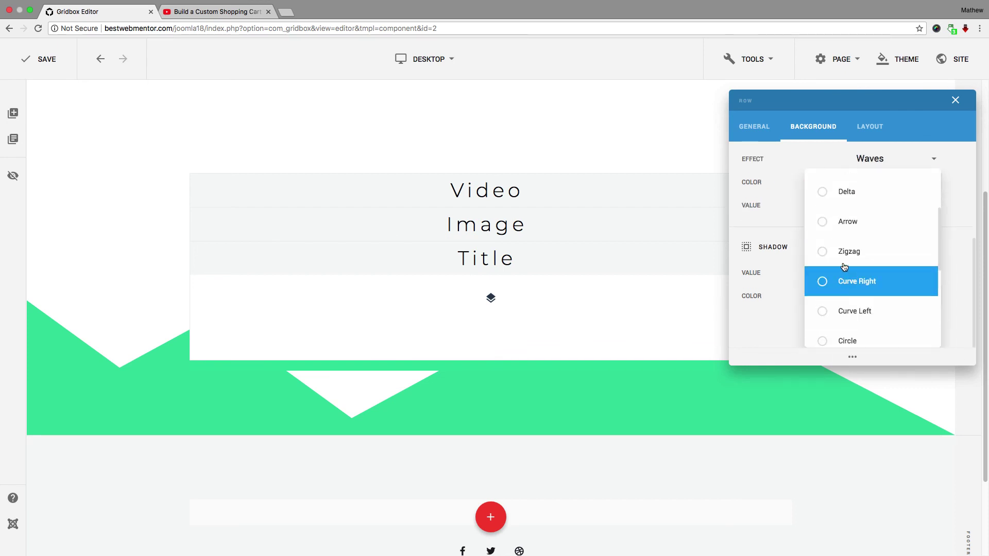
{"action": "left_click", "coordinate": [822, 188]}
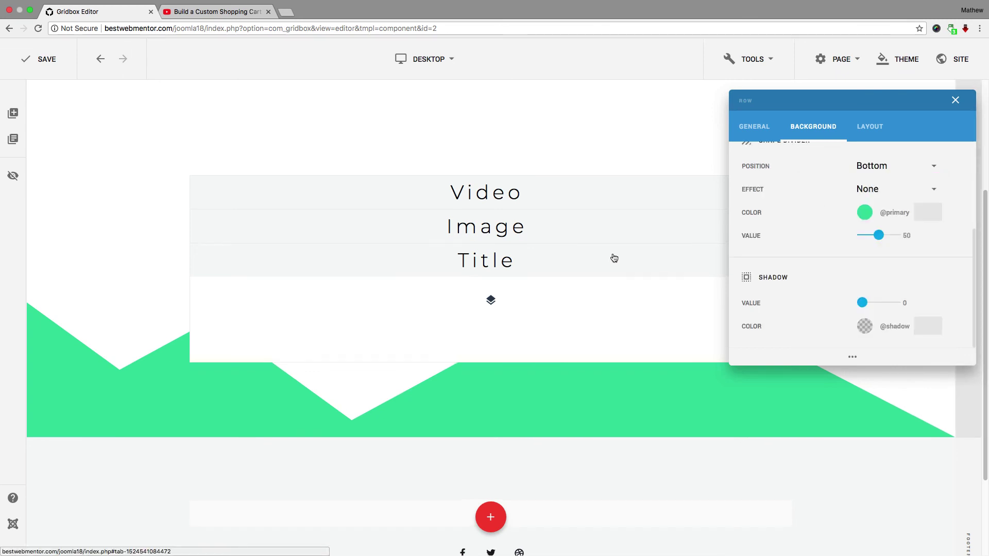
{"action": "scroll", "coordinate": [614, 258], "scroll_direction": "up", "scroll_amount": 3}
{"action": "scroll", "coordinate": [567, 272], "scroll_direction": "down", "scroll_amount": 4}
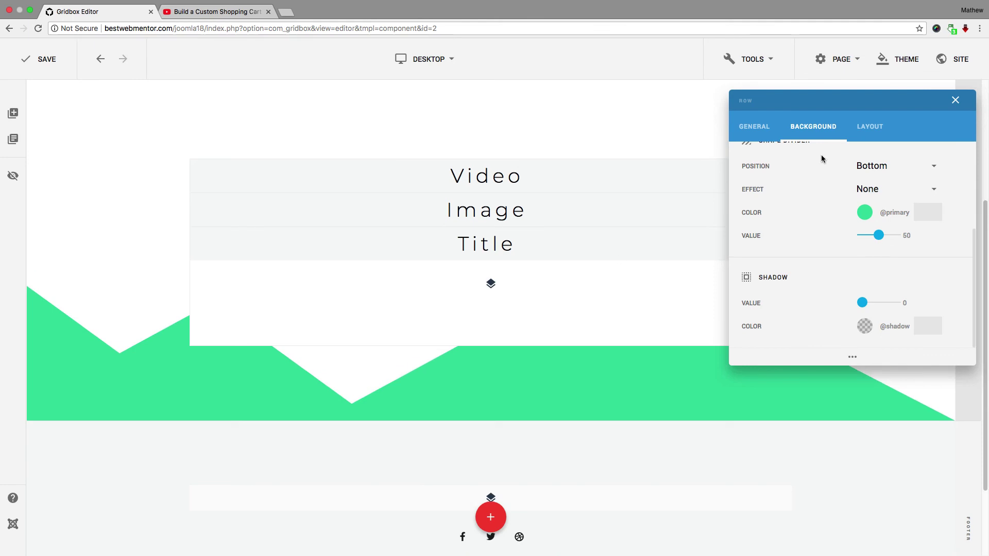
Set the accordion row's top padding to 1 and its top margin to 25.
{"action": "left_click", "coordinate": [872, 129]}
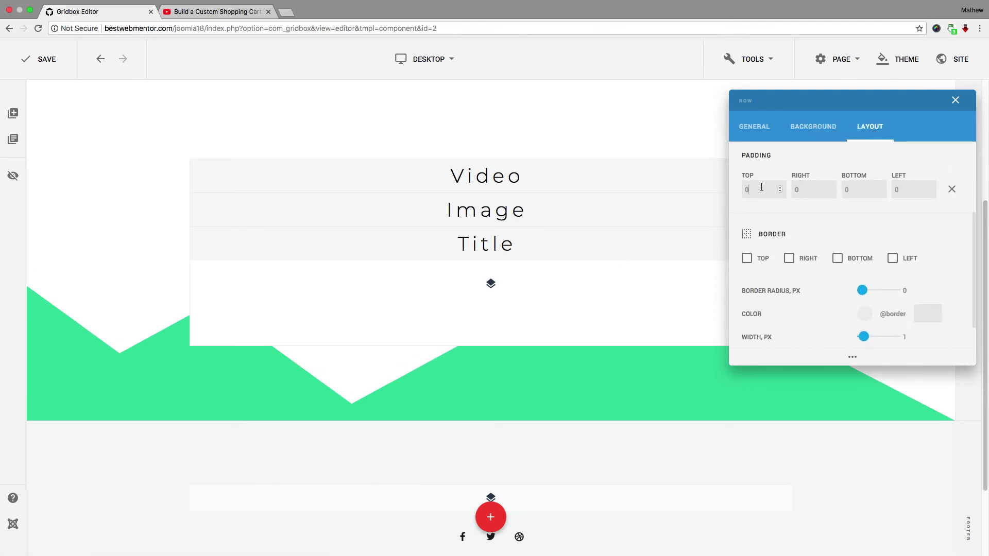
{"action": "left_click", "coordinate": [780, 188]}
{"action": "left_click", "coordinate": [781, 188]}
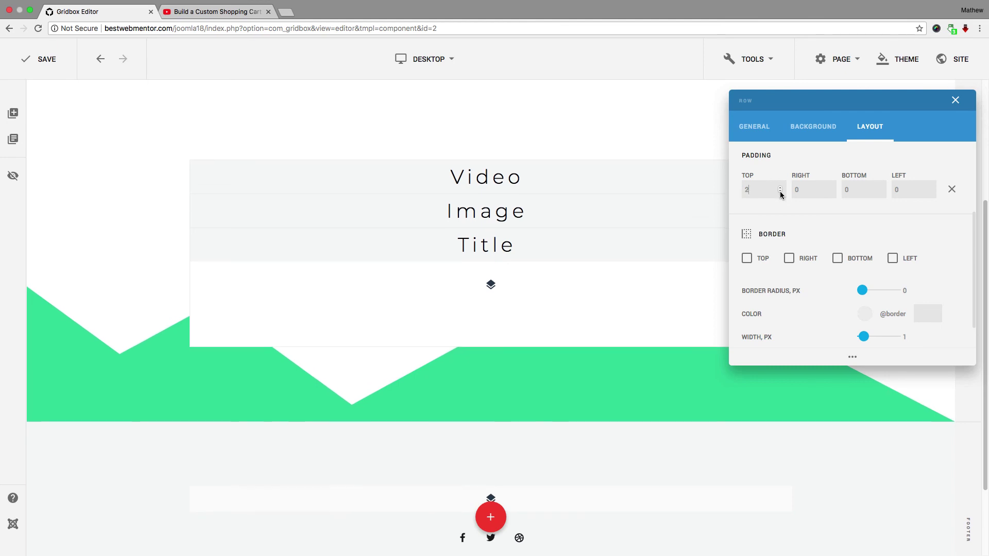
{"action": "left_click", "coordinate": [780, 193]}
{"action": "scroll", "coordinate": [786, 185], "scroll_direction": "up", "scroll_amount": 1}
{"action": "scroll", "coordinate": [790, 187], "scroll_direction": "up", "scroll_amount": 4}
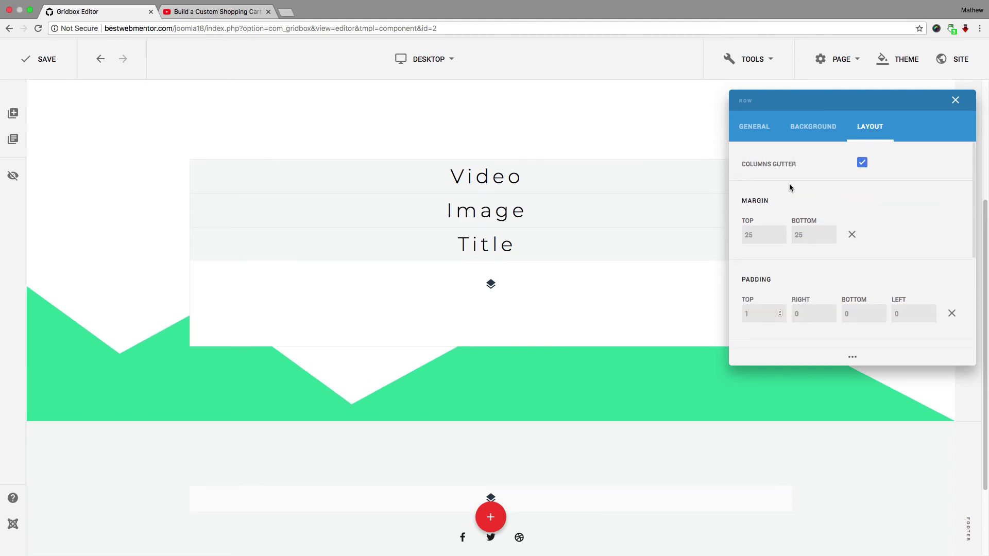
{"action": "type", "text": "50"}
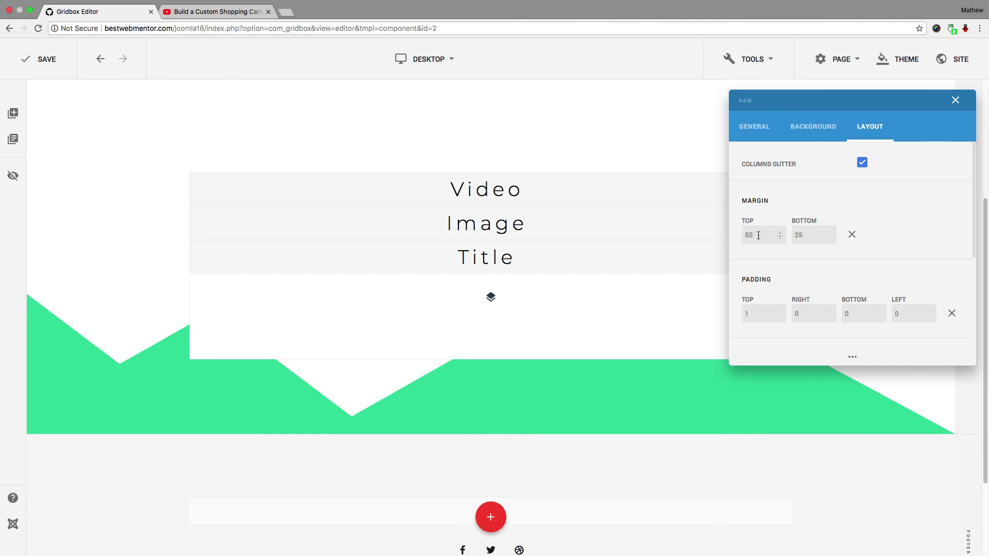
{"action": "type", "text": "25"}
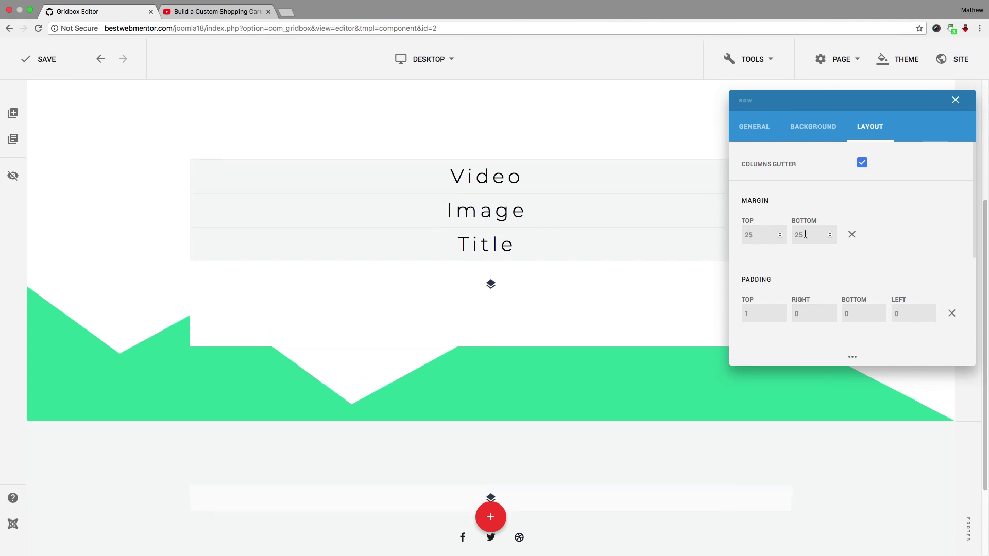
Change the row's bottom margin to 78 and close the row settings.
{"action": "left_click_drag", "start_coordinate": [805, 235], "coordinate": [785, 235]}
{"action": "type", "text": "78"}
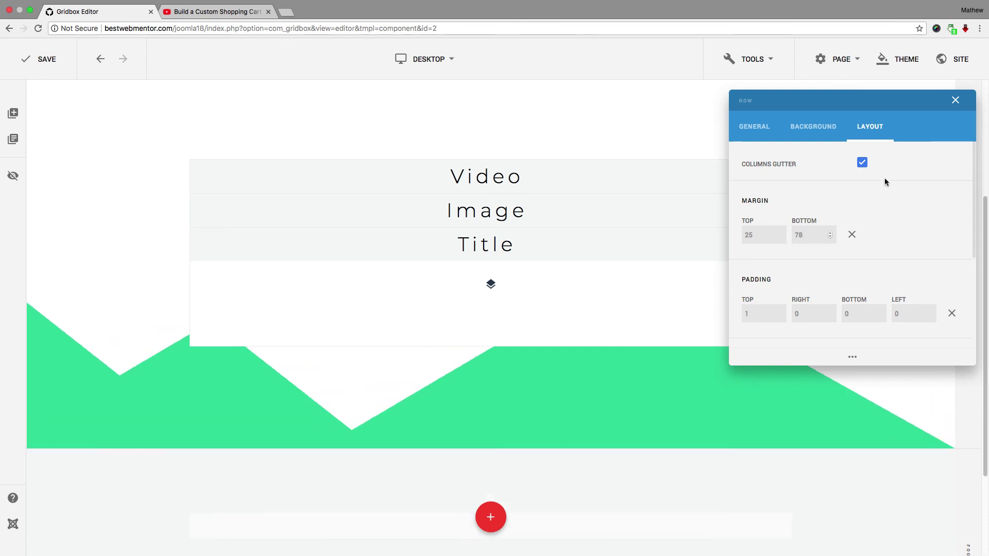
{"action": "left_click", "coordinate": [956, 100]}
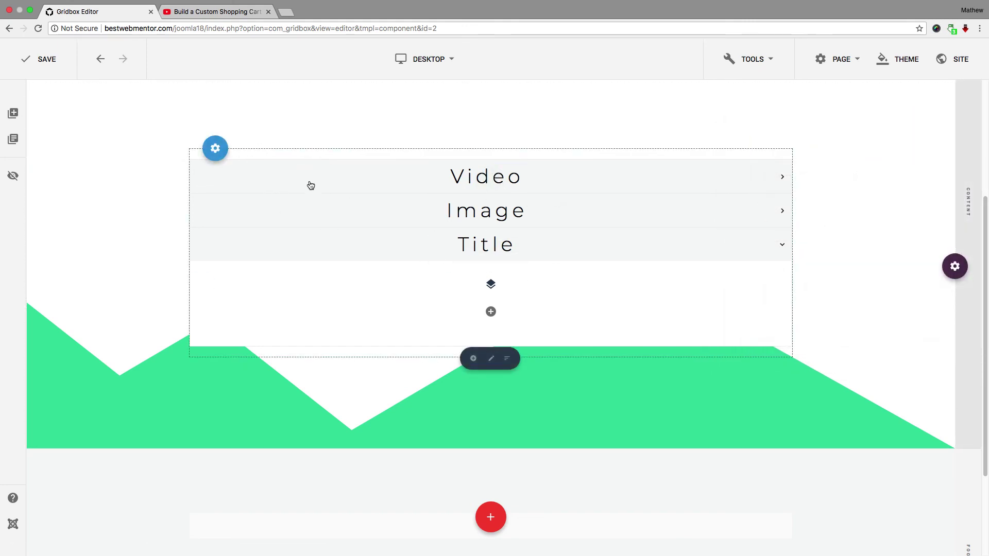
{"action": "scroll", "coordinate": [384, 214], "scroll_direction": "up", "scroll_amount": 3}
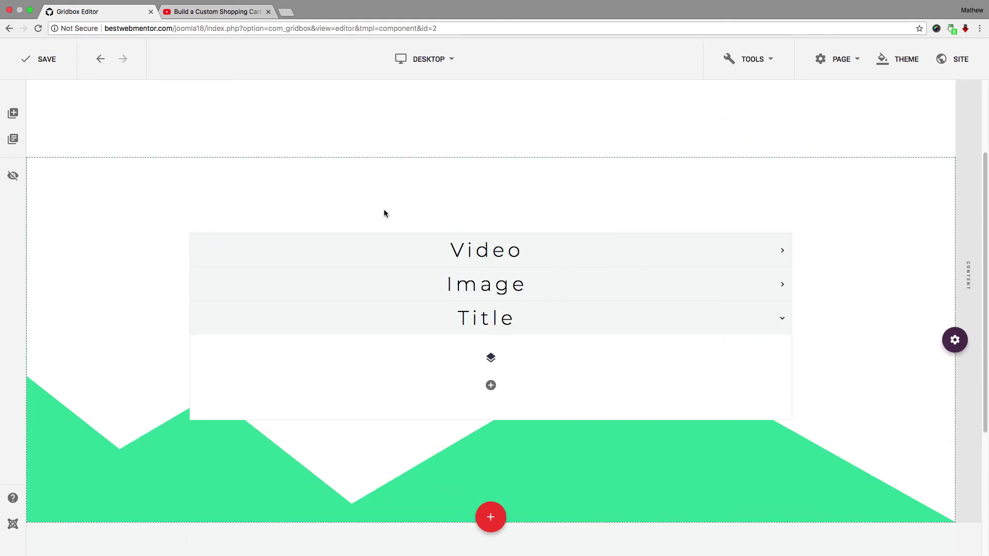